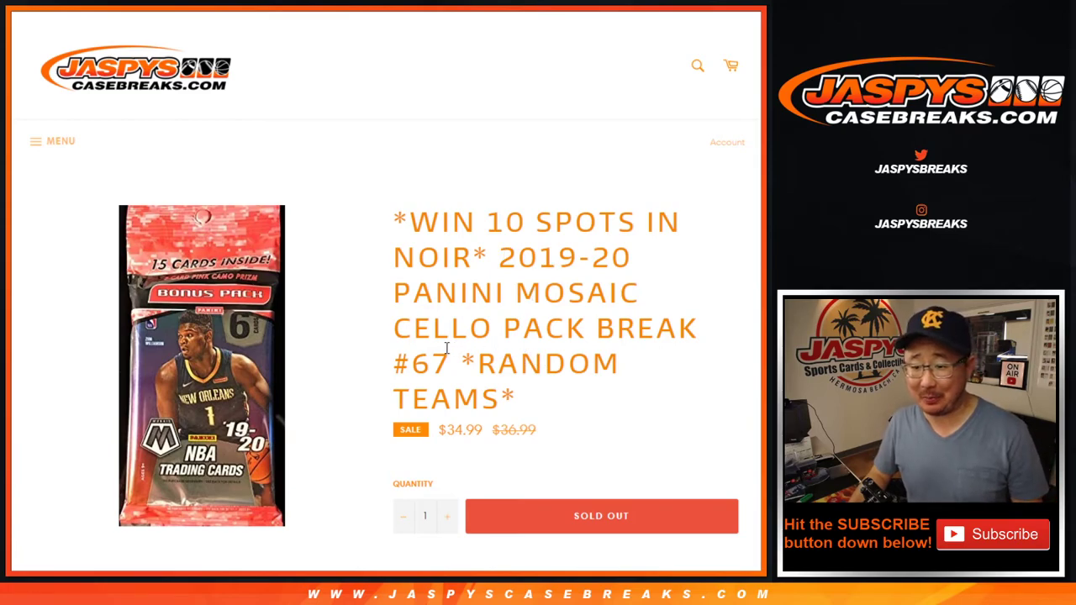
Highlight the '10' winning spots in the Mosaic cello pack break title, then clear the highlight.
{"action": "double_click", "coordinate": [499, 223]}
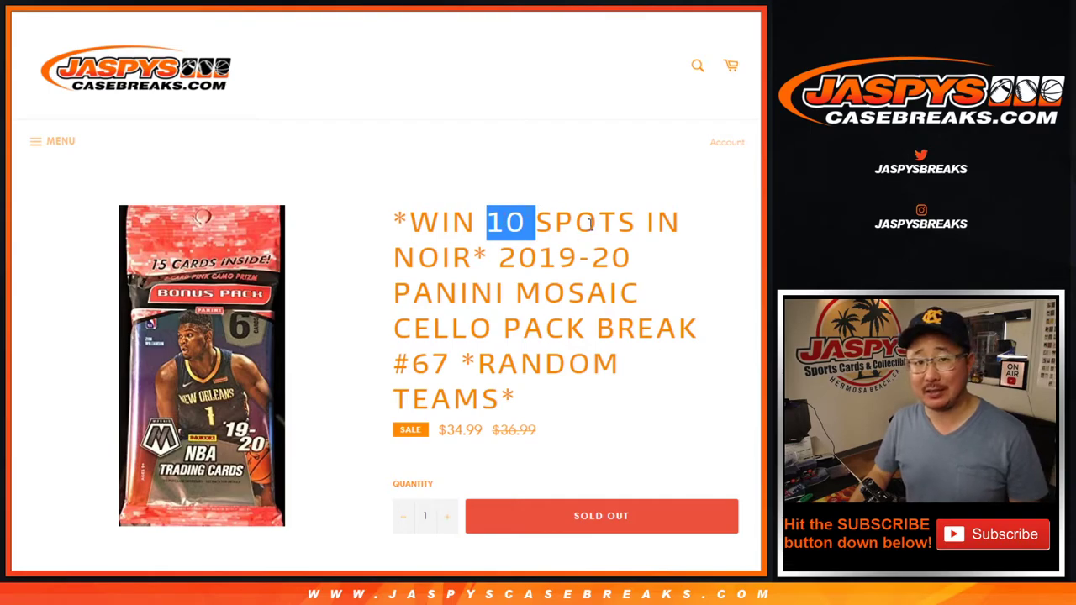
{"action": "left_click", "coordinate": [552, 229]}
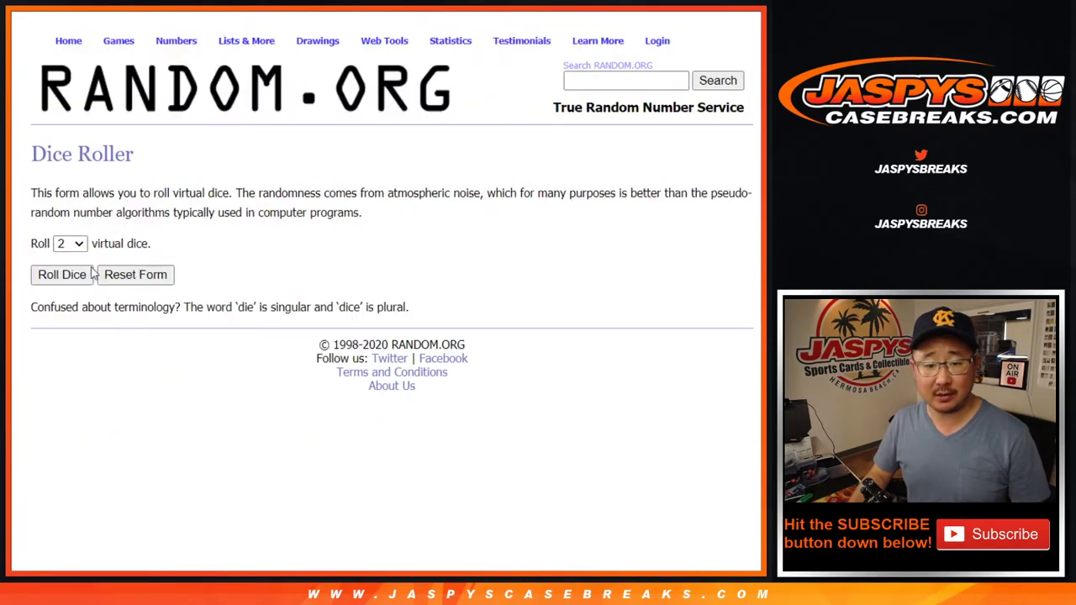
Roll two dice, then randomize the 30 buyer names nine times.
{"action": "left_click", "coordinate": [91, 274]}
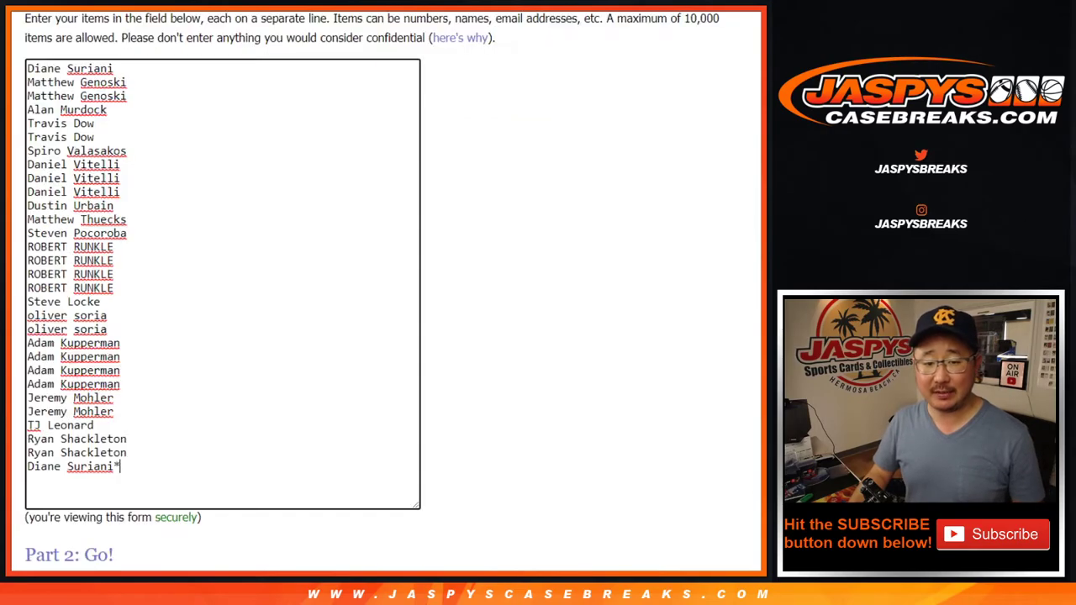
{"action": "scroll", "coordinate": [343, 449], "scroll_direction": "down", "scroll_amount": 2}
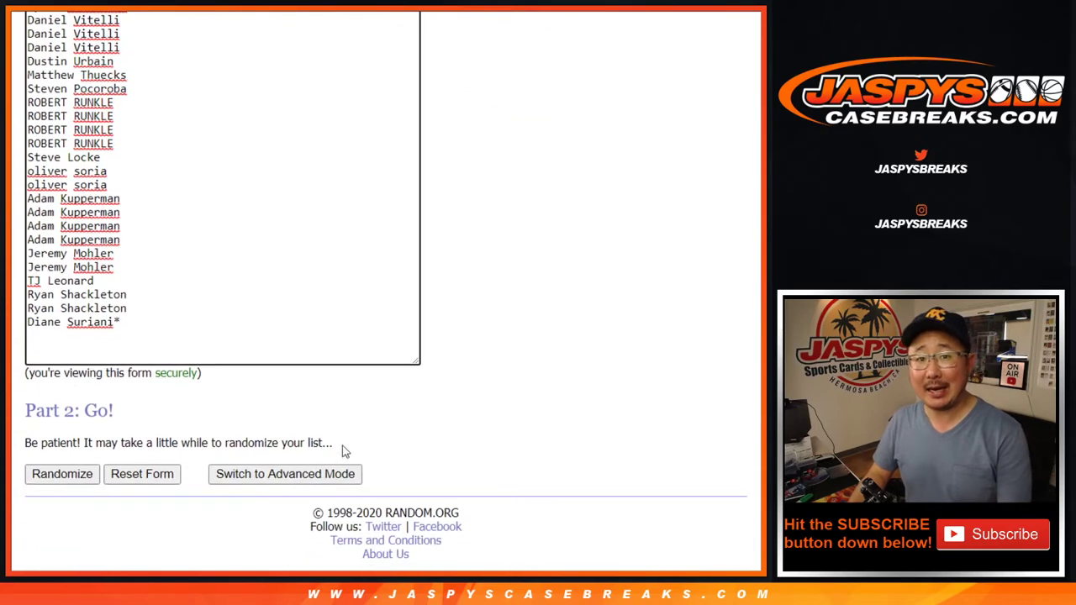
{"action": "left_click", "coordinate": [42, 476]}
{"action": "left_click", "coordinate": [42, 476]}
{"action": "scroll", "coordinate": [43, 475], "scroll_direction": "down", "scroll_amount": 3}
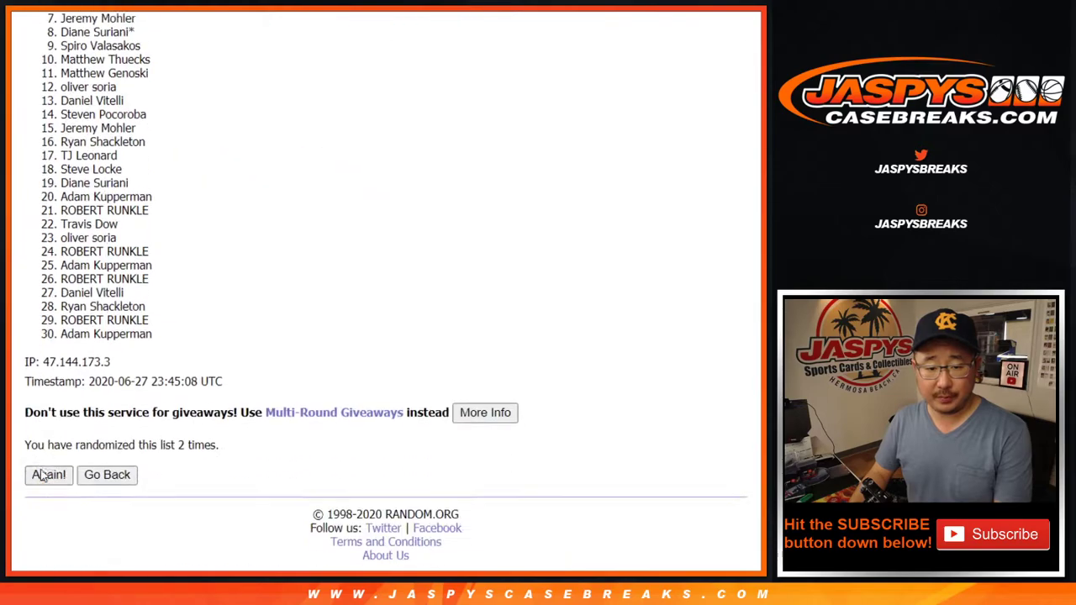
{"action": "left_click", "coordinate": [46, 473]}
{"action": "scroll", "coordinate": [44, 475], "scroll_direction": "down", "scroll_amount": 3}
{"action": "left_click", "coordinate": [42, 476]}
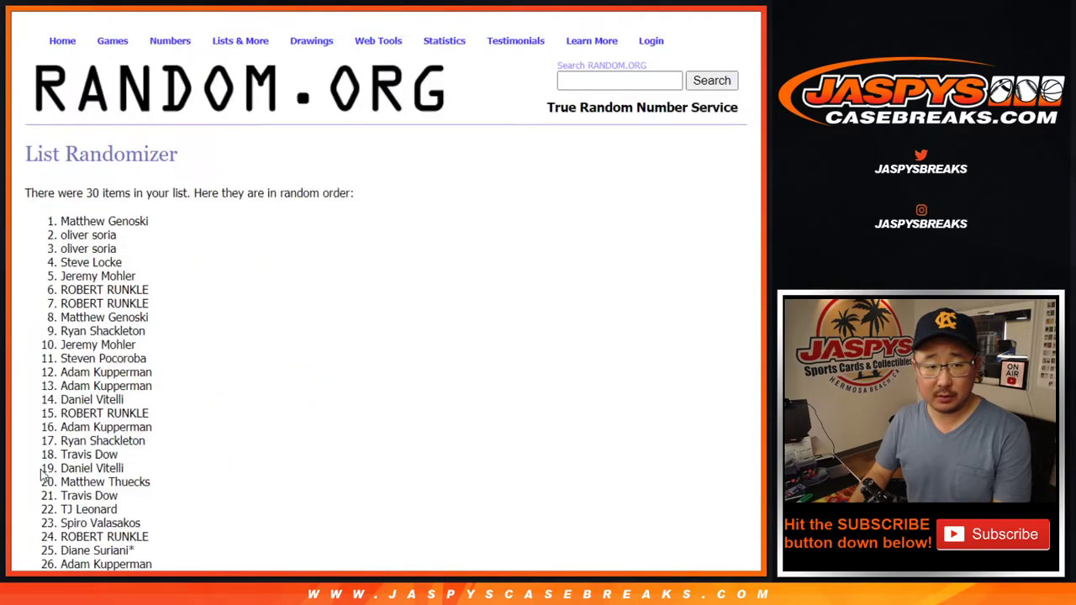
{"action": "scroll", "coordinate": [42, 475], "scroll_direction": "down", "scroll_amount": 5}
{"action": "left_click", "coordinate": [42, 475]}
{"action": "scroll", "coordinate": [42, 476], "scroll_direction": "down", "scroll_amount": 5}
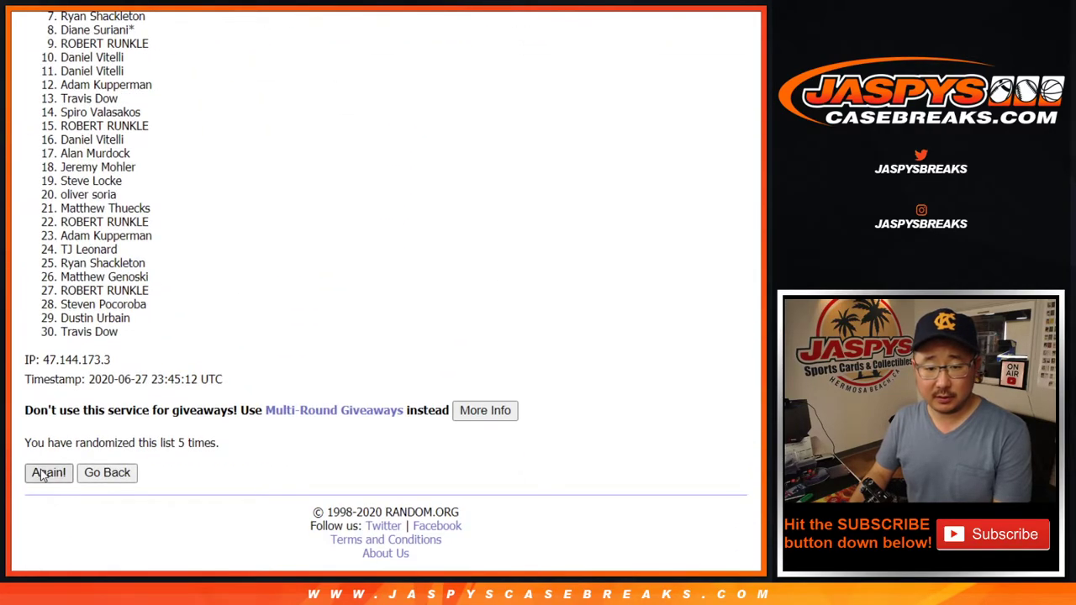
{"action": "left_click", "coordinate": [42, 475]}
{"action": "left_click", "coordinate": [42, 476]}
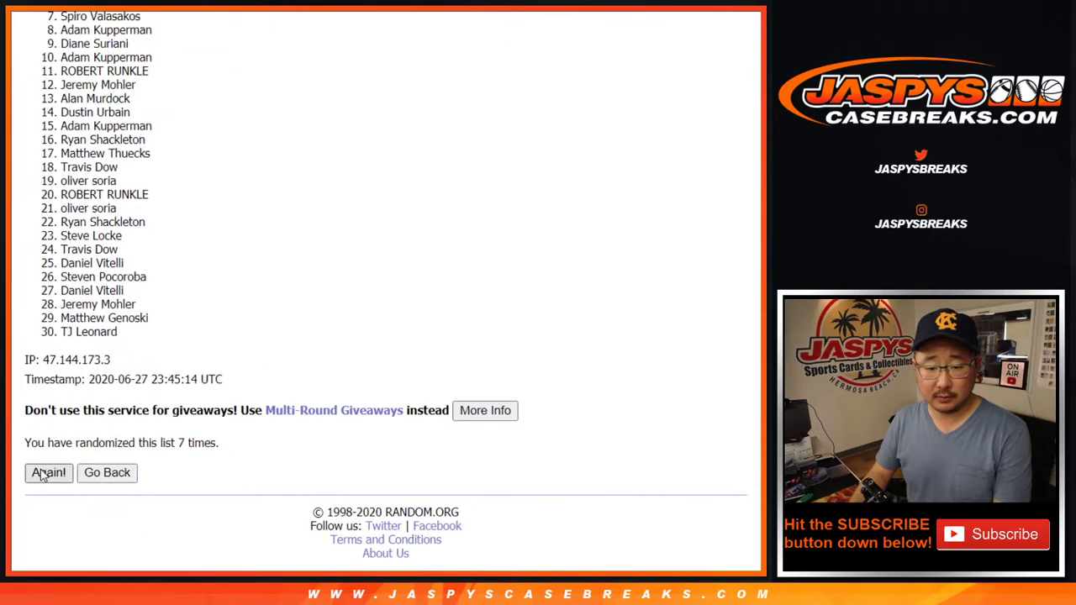
{"action": "left_click", "coordinate": [42, 476]}
{"action": "scroll", "coordinate": [42, 475], "scroll_direction": "down", "scroll_amount": 5}
{"action": "key", "text": "Return"}
{"action": "scroll", "coordinate": [201, 412], "scroll_direction": "down", "scroll_amount": 5}
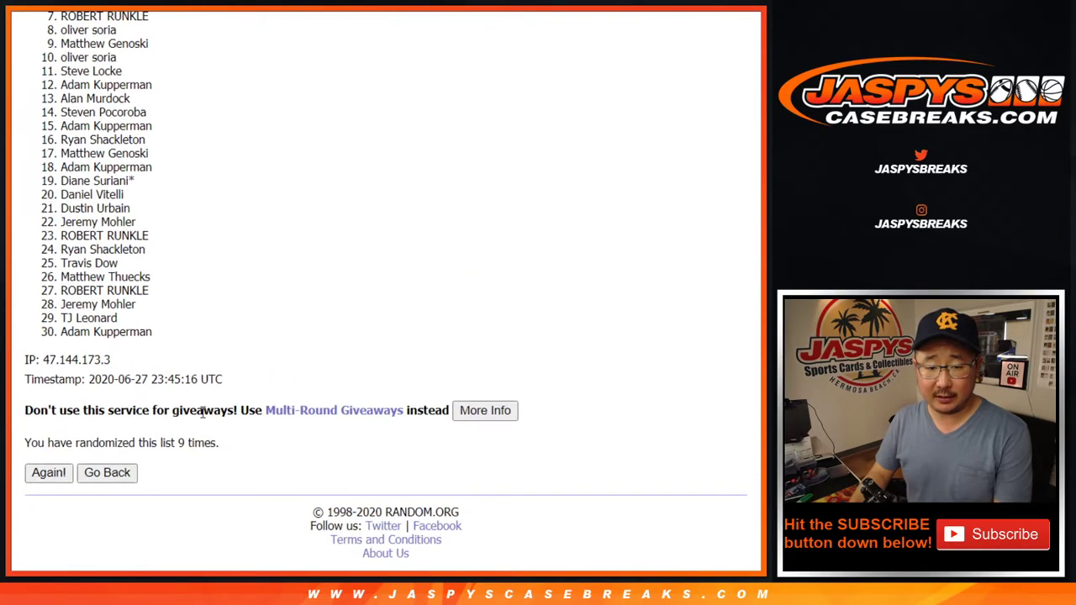
{"action": "scroll", "coordinate": [168, 386], "scroll_direction": "up", "scroll_amount": 3}
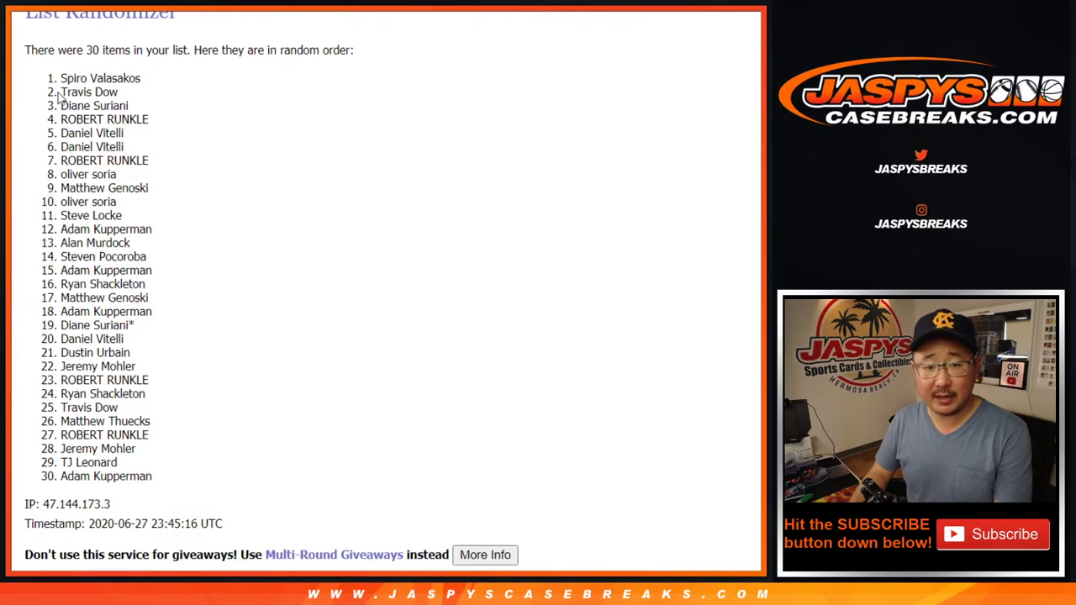
Copy the final buyer order and paste it into column A starting at A1.
{"action": "mouse_move", "coordinate": [61, 78]}
{"action": "left_mouse_down"}
{"action": "mouse_move", "coordinate": [151, 311]}
{"action": "mouse_move", "coordinate": [154, 464]}
{"action": "mouse_move", "coordinate": [166, 449]}
{"action": "left_mouse_up"}
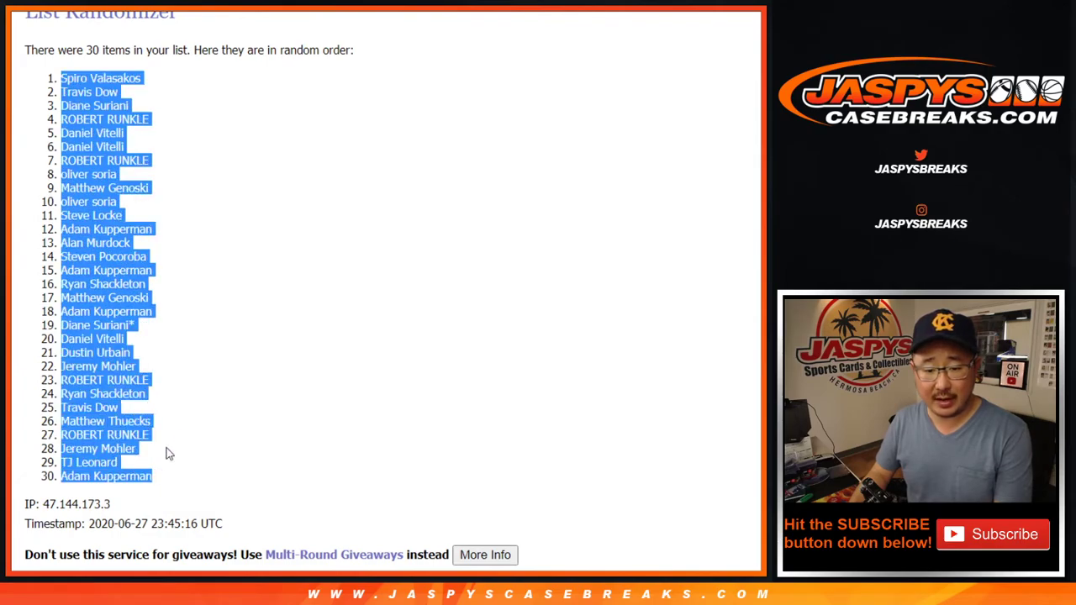
{"action": "scroll", "coordinate": [166, 449], "scroll_direction": "down", "scroll_amount": 3}
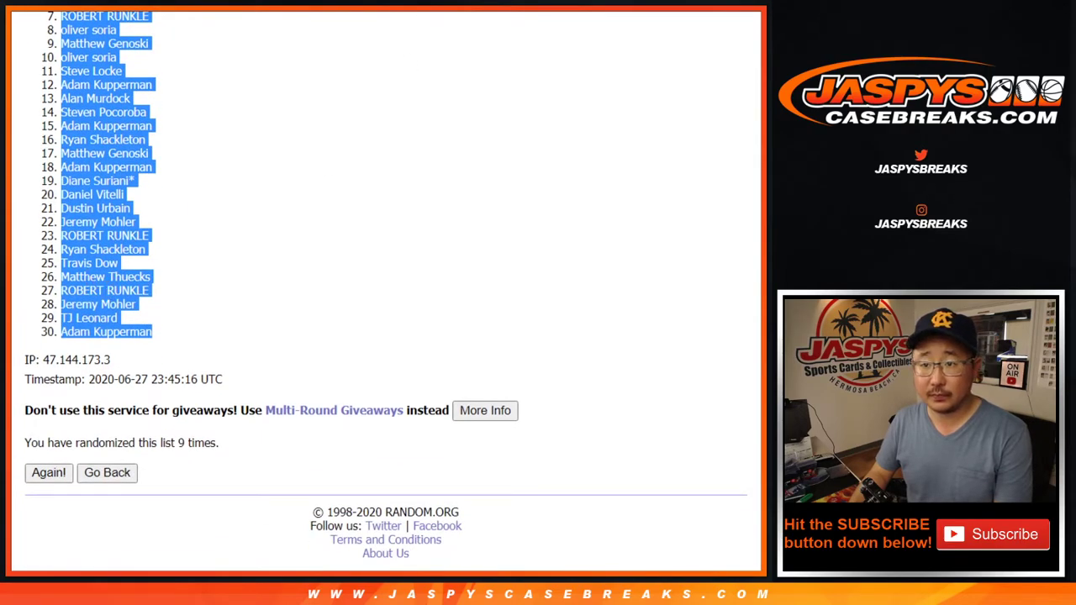
{"action": "key", "text": "ctrl+Tab"}
{"action": "right_click", "coordinate": [94, 134]}
{"action": "left_click", "coordinate": [107, 114]}
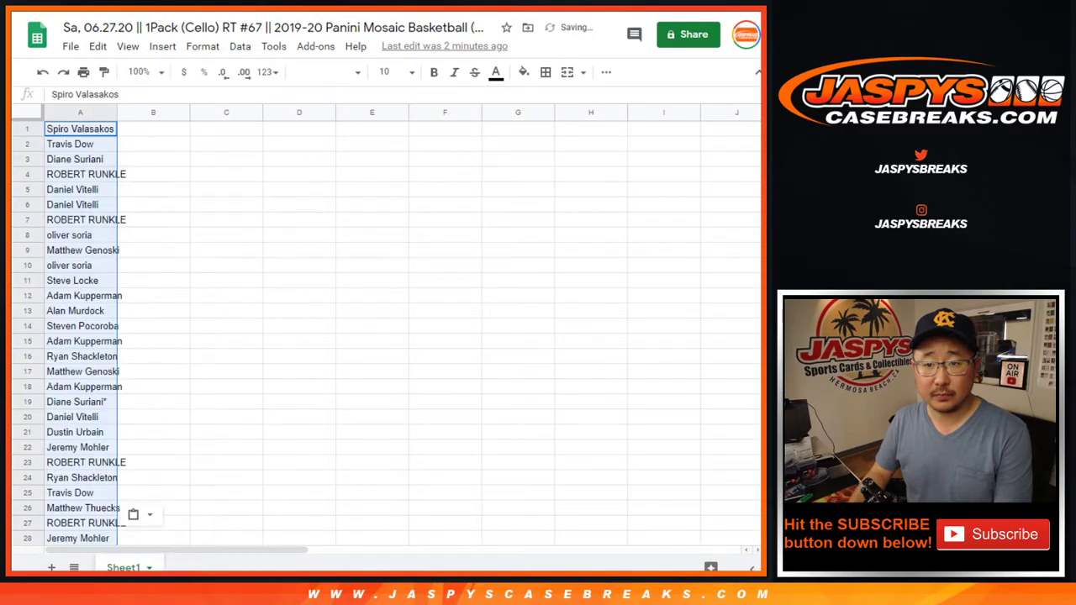
{"action": "key", "text": "ctrl+Tab"}
{"action": "key", "text": "ctrl+Tab"}
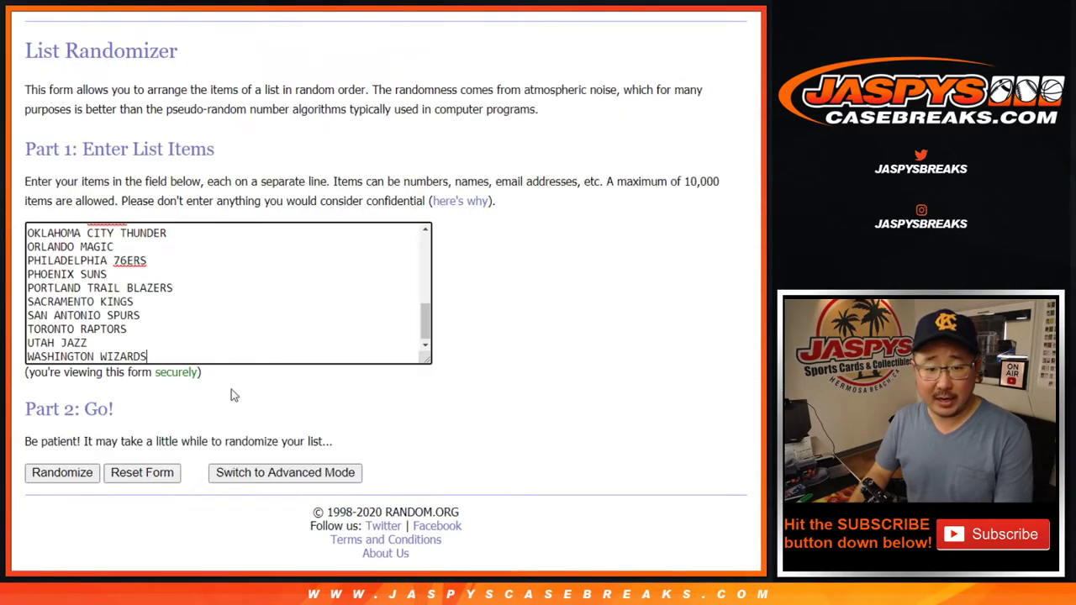
Randomize the 30 NBA teams nine times in the List Randomizer.
{"action": "left_click", "coordinate": [54, 474]}
{"action": "scroll", "coordinate": [53, 475], "scroll_direction": "down", "scroll_amount": 5}
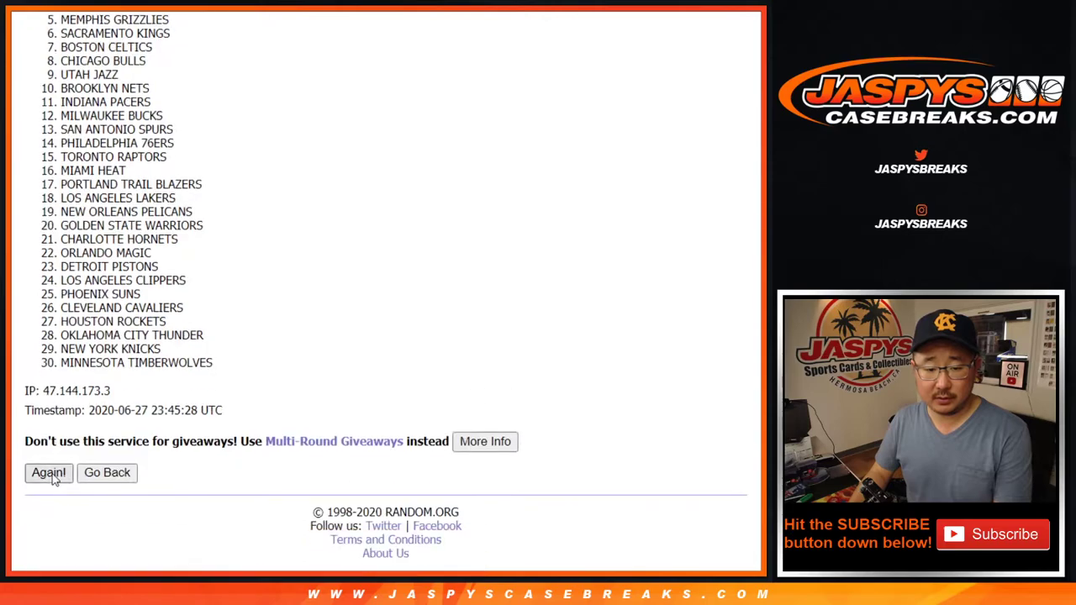
{"action": "left_click", "coordinate": [48, 472]}
{"action": "scroll", "coordinate": [47, 477], "scroll_direction": "down", "scroll_amount": 5}
{"action": "left_click", "coordinate": [48, 472]}
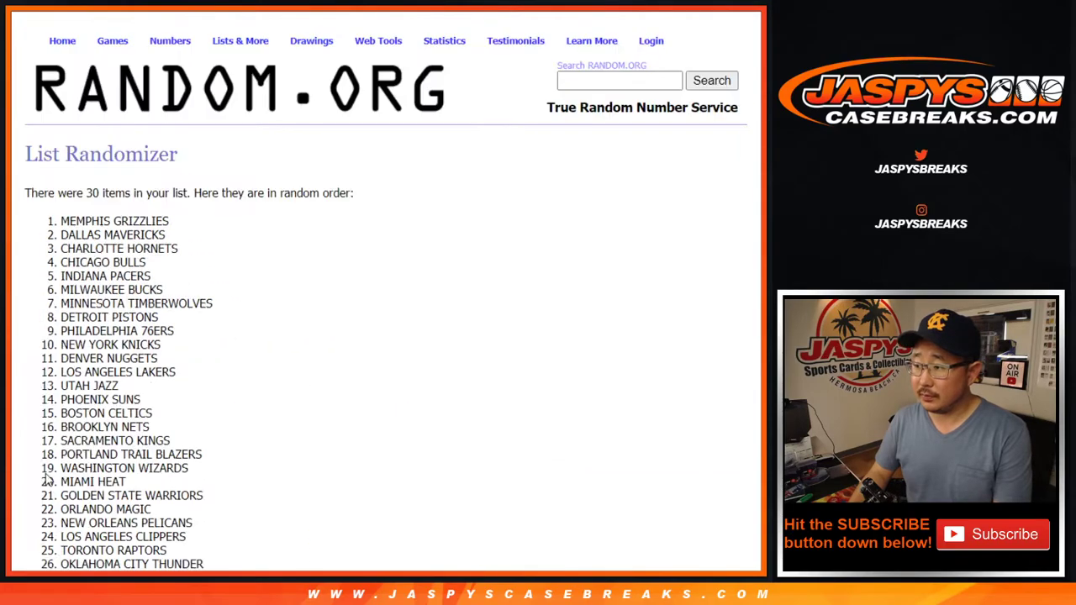
{"action": "scroll", "coordinate": [48, 477], "scroll_direction": "down", "scroll_amount": 5}
{"action": "left_click", "coordinate": [48, 474]}
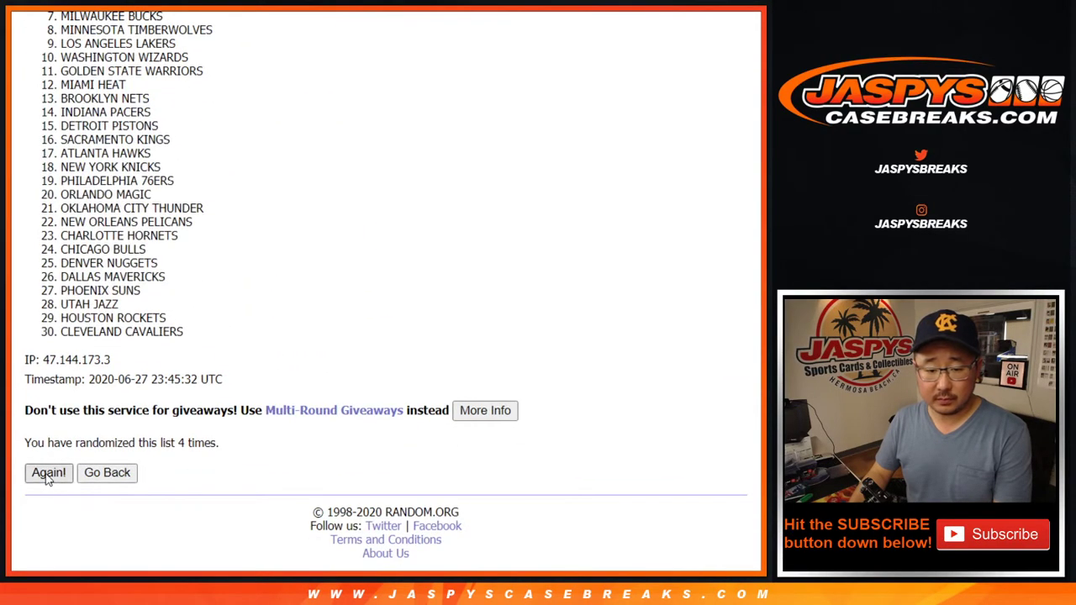
{"action": "left_click", "coordinate": [48, 473]}
{"action": "left_click", "coordinate": [48, 473]}
{"action": "scroll", "coordinate": [48, 478], "scroll_direction": "down", "scroll_amount": 5}
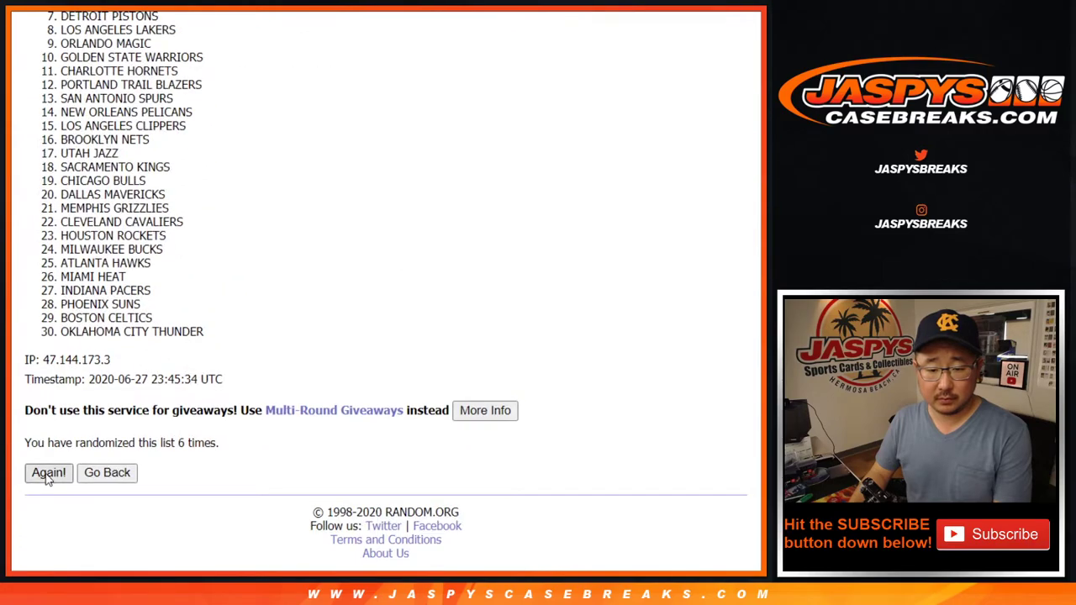
{"action": "left_click", "coordinate": [48, 474]}
{"action": "scroll", "coordinate": [48, 478], "scroll_direction": "down", "scroll_amount": 5}
{"action": "left_click", "coordinate": [48, 473]}
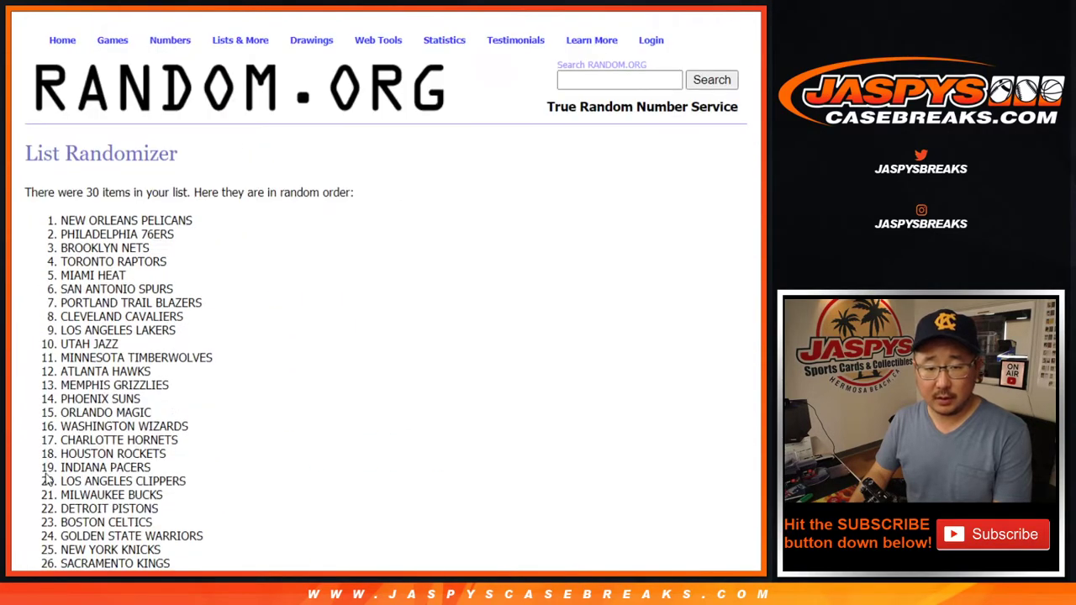
Select all 30 teams in their final order and go back to the spreadsheet.
{"action": "scroll", "coordinate": [48, 479], "scroll_direction": "down", "scroll_amount": 5}
{"action": "scroll", "coordinate": [179, 334], "scroll_direction": "down", "scroll_amount": 3}
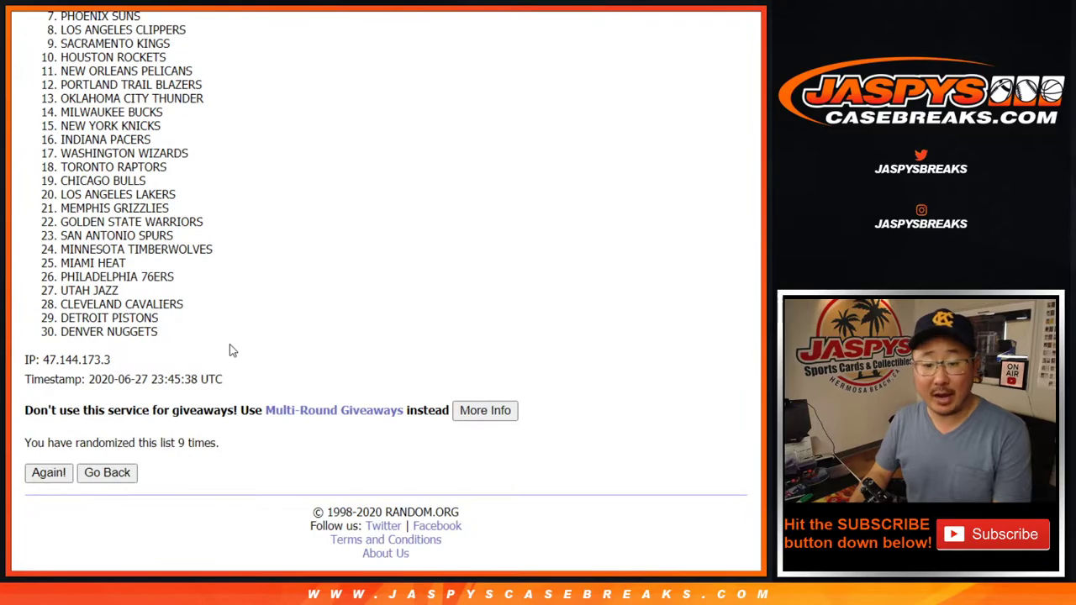
{"action": "scroll", "coordinate": [239, 345], "scroll_direction": "up", "scroll_amount": 2}
{"action": "mouse_move", "coordinate": [64, 77]}
{"action": "left_mouse_down"}
{"action": "mouse_move", "coordinate": [109, 179]}
{"action": "mouse_move", "coordinate": [185, 485]}
{"action": "left_mouse_up"}
{"action": "key", "text": "ctrl+c"}
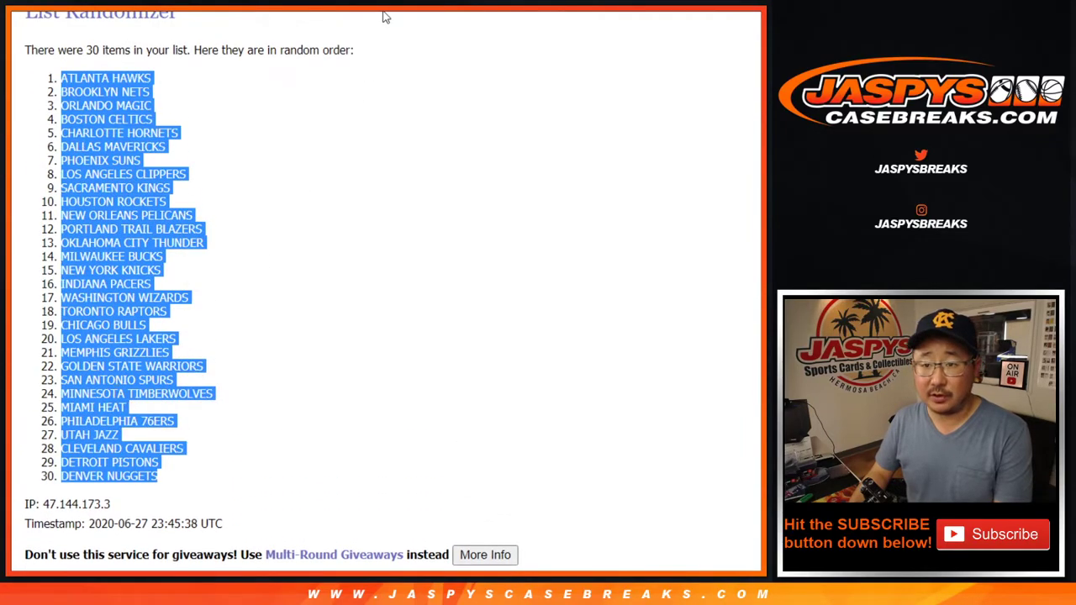
{"action": "left_click", "coordinate": [385, 10]}
Paste the shuffled teams into column B starting at B1.
{"action": "left_click", "coordinate": [157, 132]}
{"action": "right_click", "coordinate": [157, 132]}
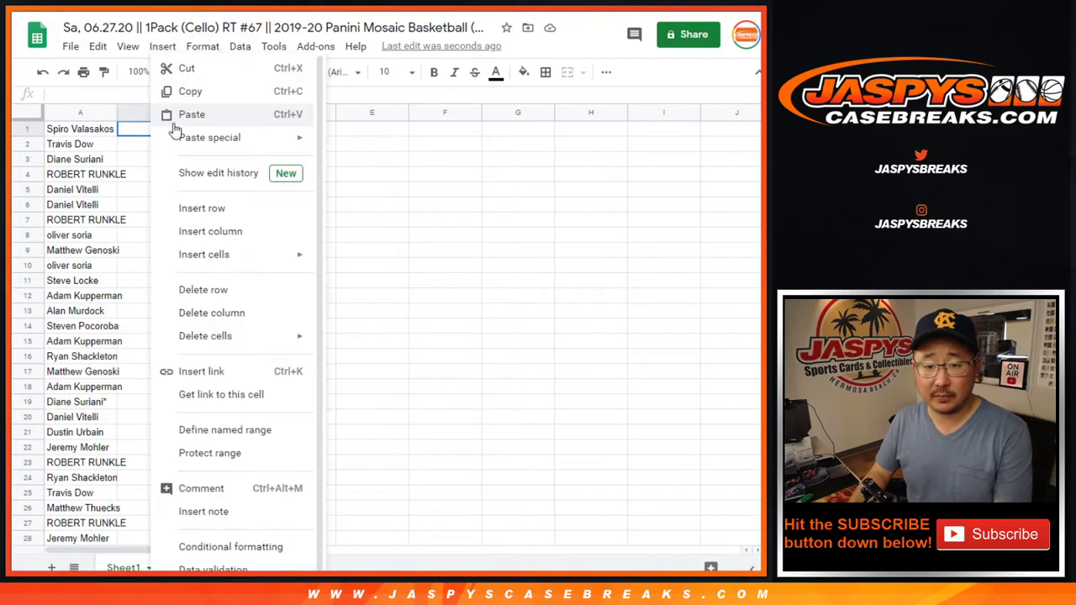
{"action": "left_click", "coordinate": [177, 112]}
Set the whole sheet to Cambria, size 12.
{"action": "left_click", "coordinate": [35, 112]}
{"action": "left_click", "coordinate": [327, 72]}
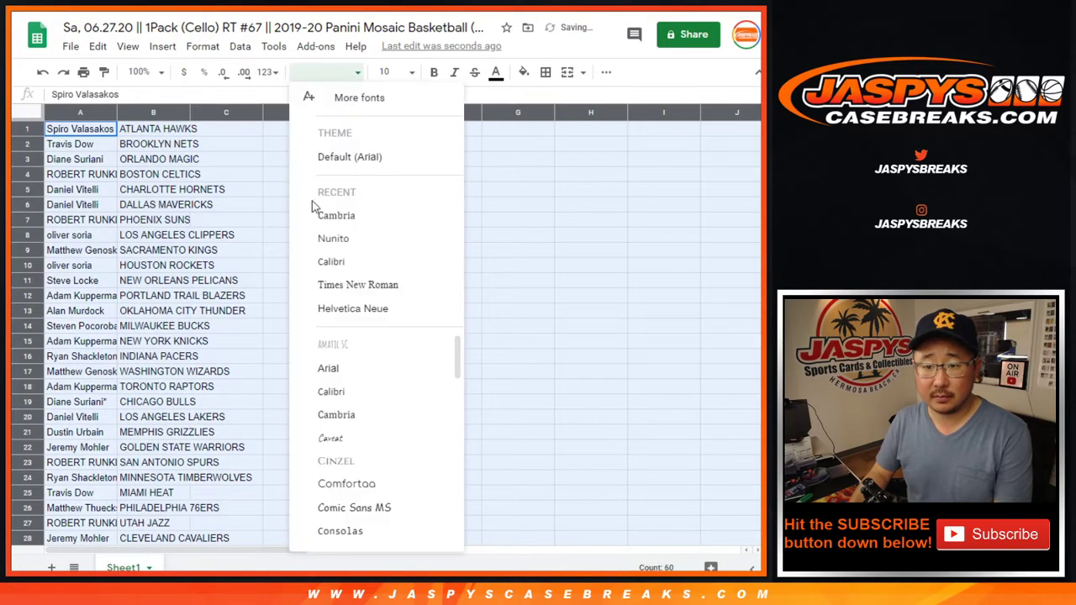
{"action": "left_click", "coordinate": [393, 72]}
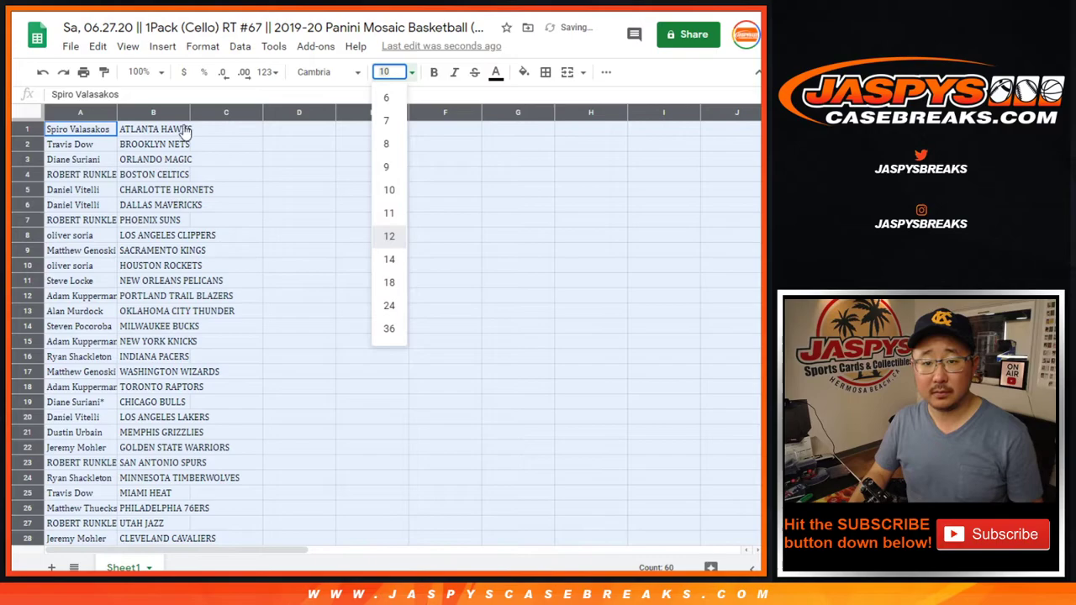
{"action": "left_click", "coordinate": [389, 235]}
Zoom the view to 125% and auto-fit the column widths.
{"action": "left_click", "coordinate": [138, 73]}
{"action": "left_click", "coordinate": [145, 191]}
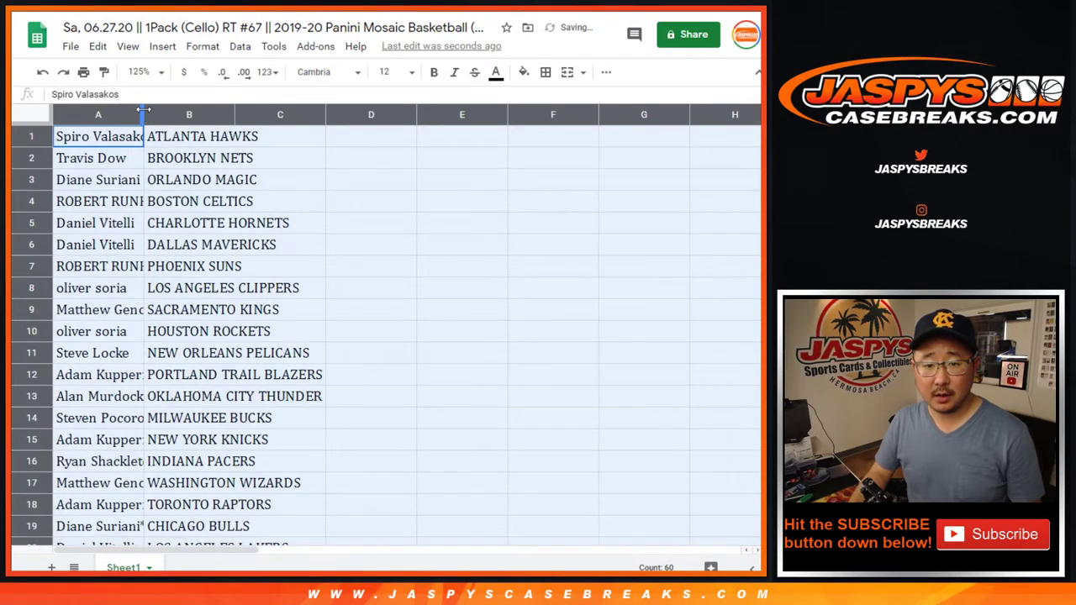
{"action": "double_click", "coordinate": [142, 113]}
Select rows A1:B15, then A16:B30 of the buyer–team table.
{"action": "left_click", "coordinate": [211, 445], "text": "shift"}
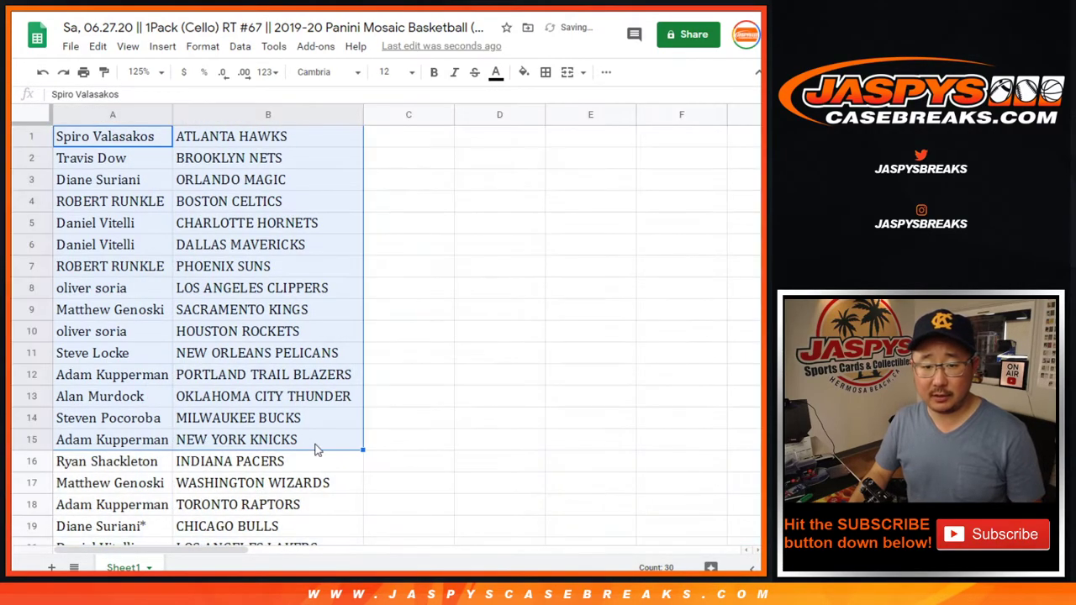
{"action": "scroll", "coordinate": [224, 233], "scroll_direction": "down", "scroll_amount": 4}
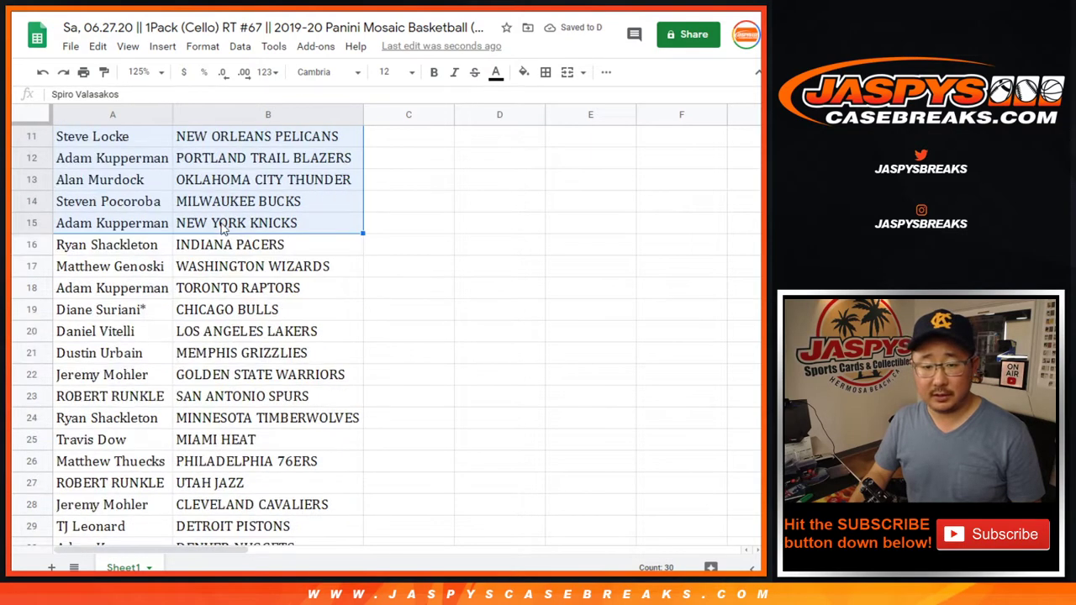
{"action": "left_click", "coordinate": [165, 206]}
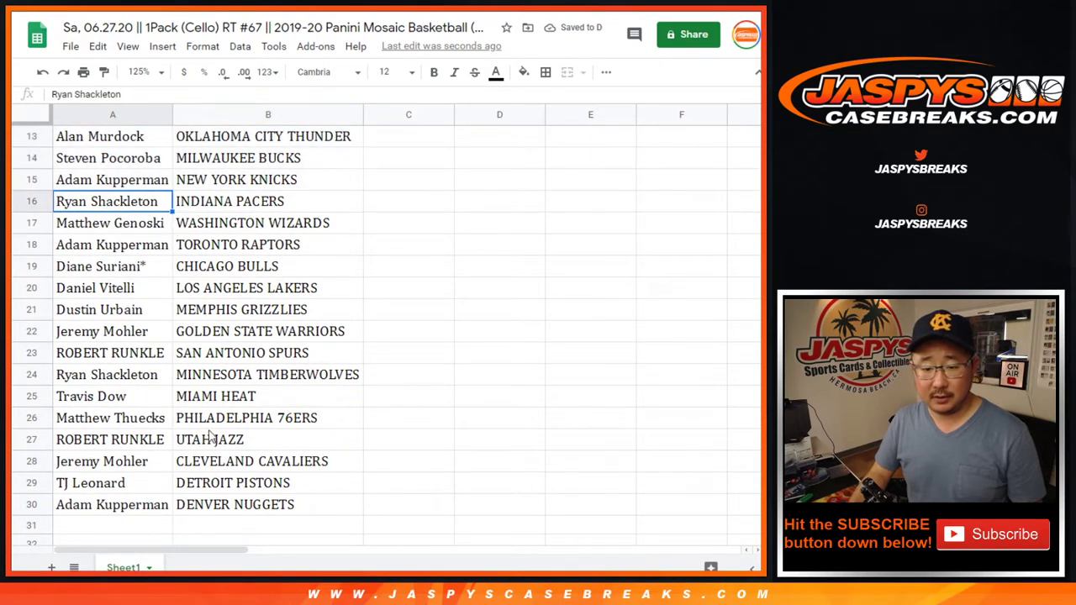
{"action": "left_click", "coordinate": [234, 501], "text": "shift"}
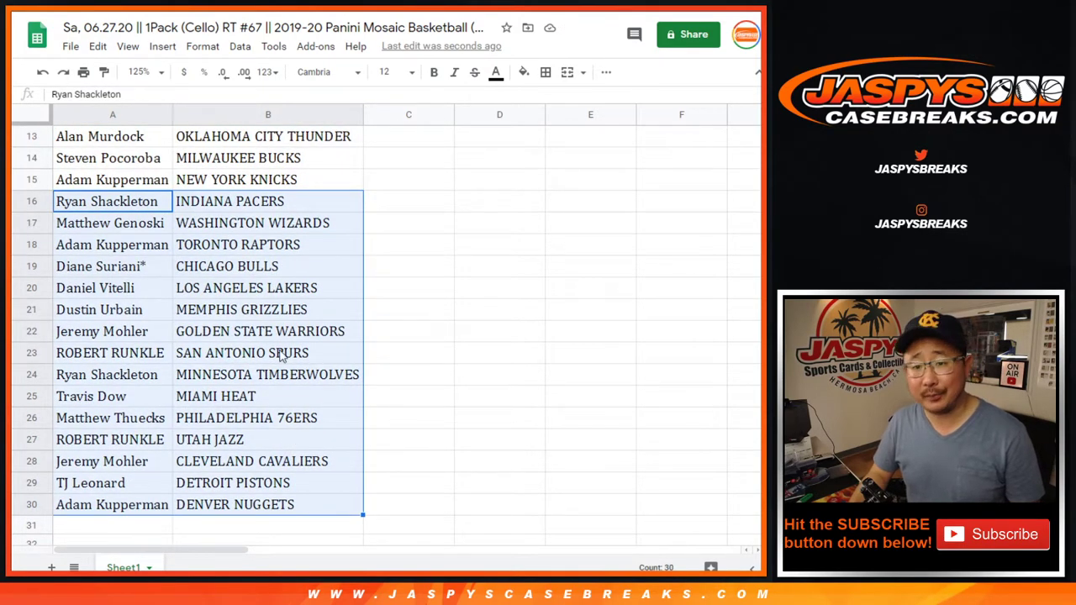
Scroll through all 30 buyer–team rows and open the toolbar zoom box.
{"action": "scroll", "coordinate": [252, 328], "scroll_direction": "up", "scroll_amount": 4}
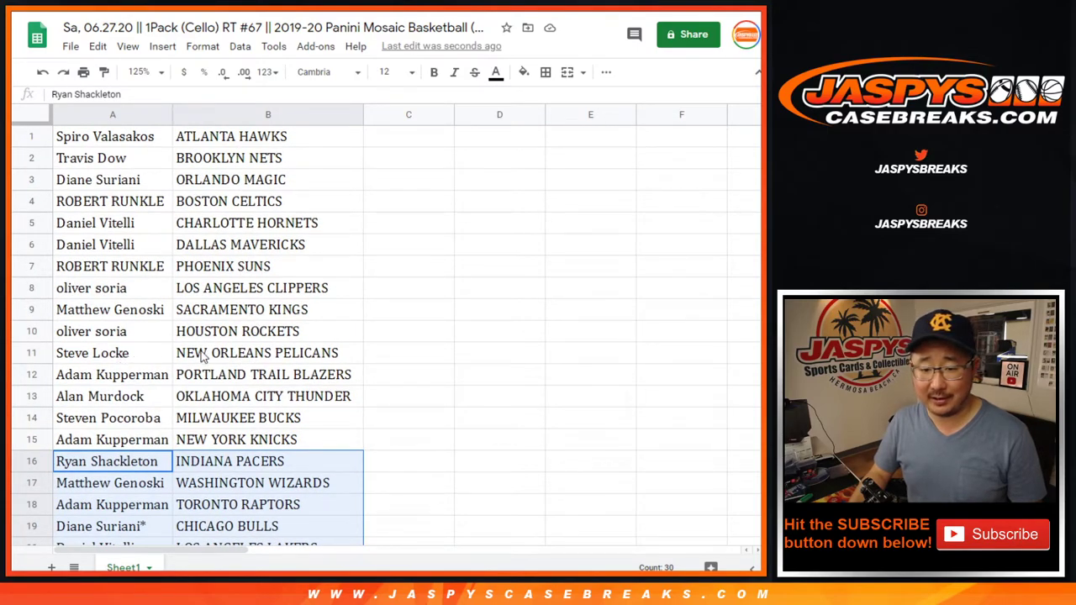
{"action": "scroll", "coordinate": [259, 363], "scroll_direction": "down", "scroll_amount": 4}
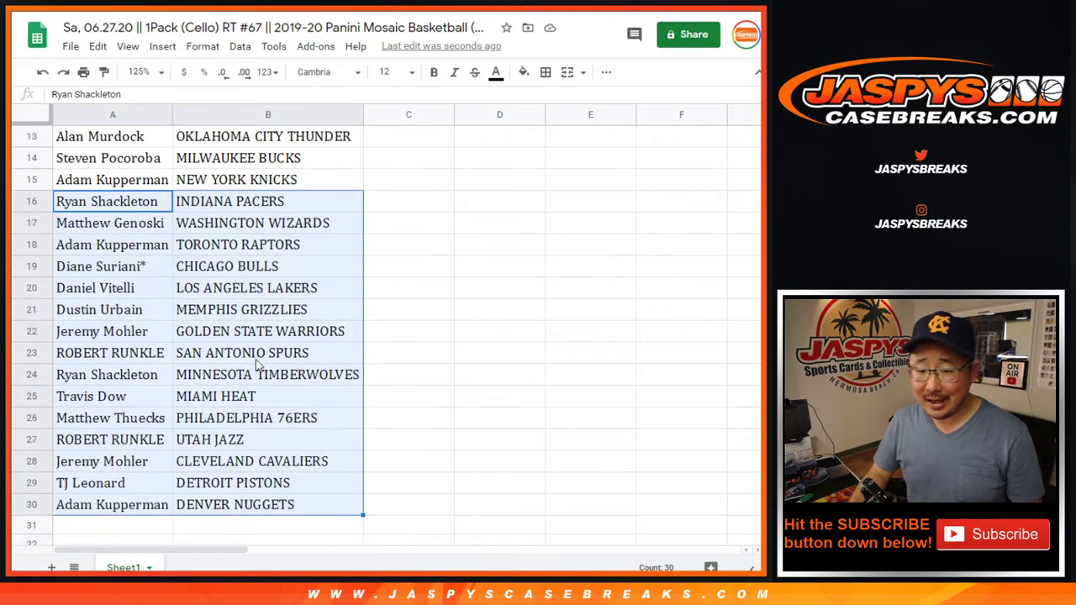
{"action": "scroll", "coordinate": [138, 315], "scroll_direction": "up", "scroll_amount": 4}
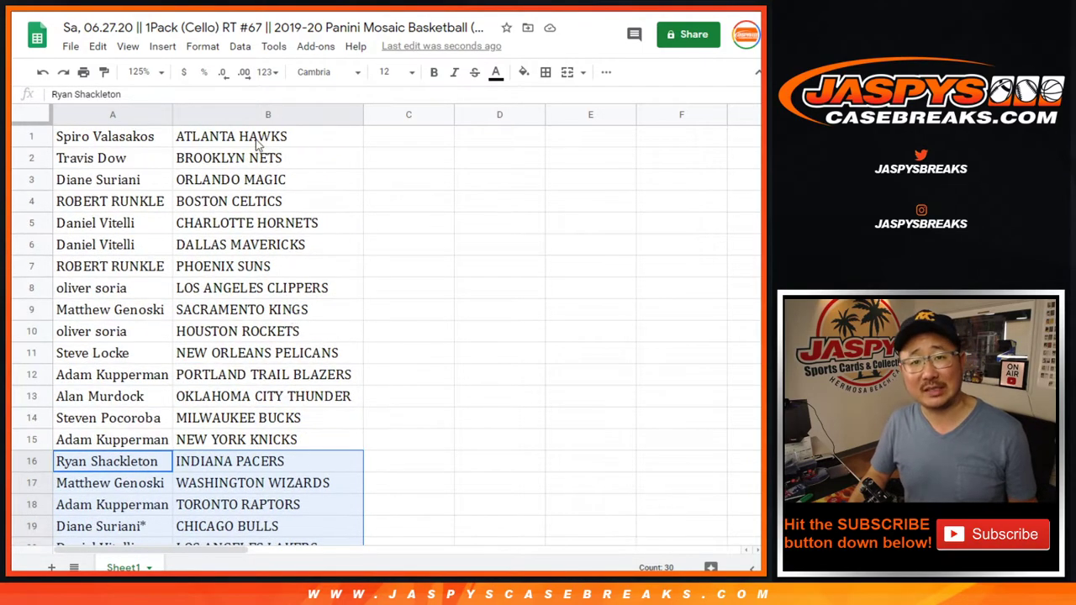
{"action": "left_click", "coordinate": [141, 73]}
Zoom to 80% and sort the sheet by the team column, A to Z.
{"action": "type", "text": "80"}
{"action": "key", "text": "Return"}
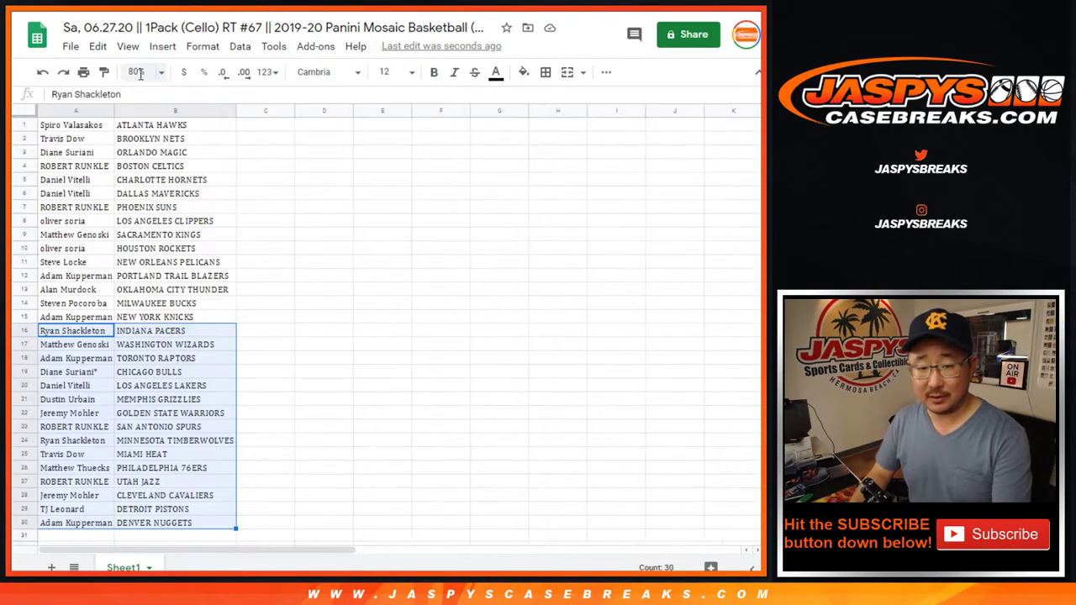
{"action": "left_click", "coordinate": [168, 110]}
{"action": "left_click", "coordinate": [239, 46]}
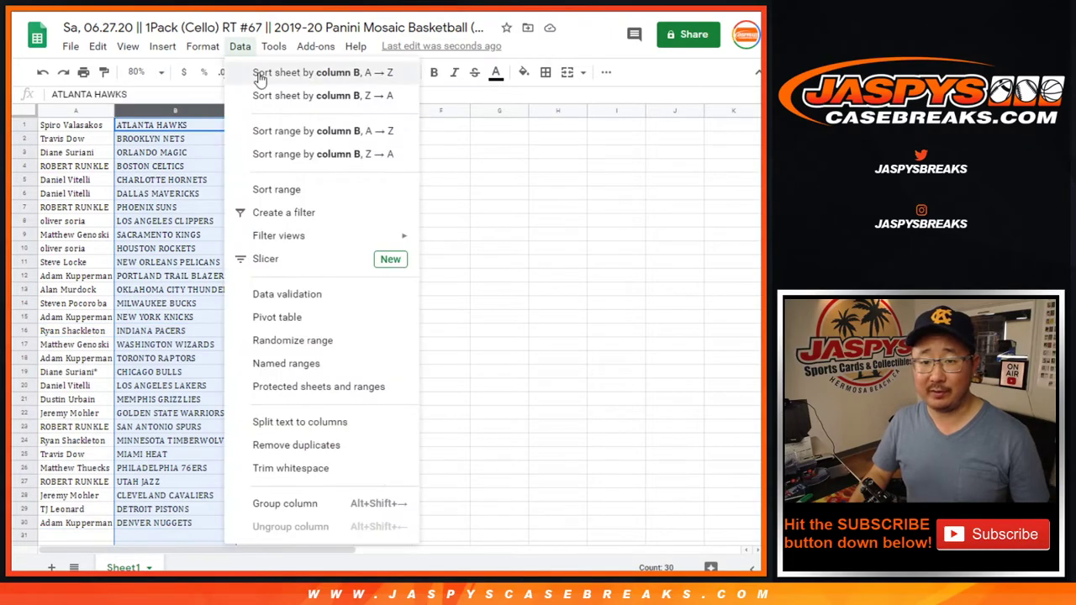
{"action": "left_click", "coordinate": [265, 72]}
Add borders to every cell of the table and centre its text.
{"action": "left_click", "coordinate": [84, 168]}
{"action": "key", "text": "ctrl+a"}
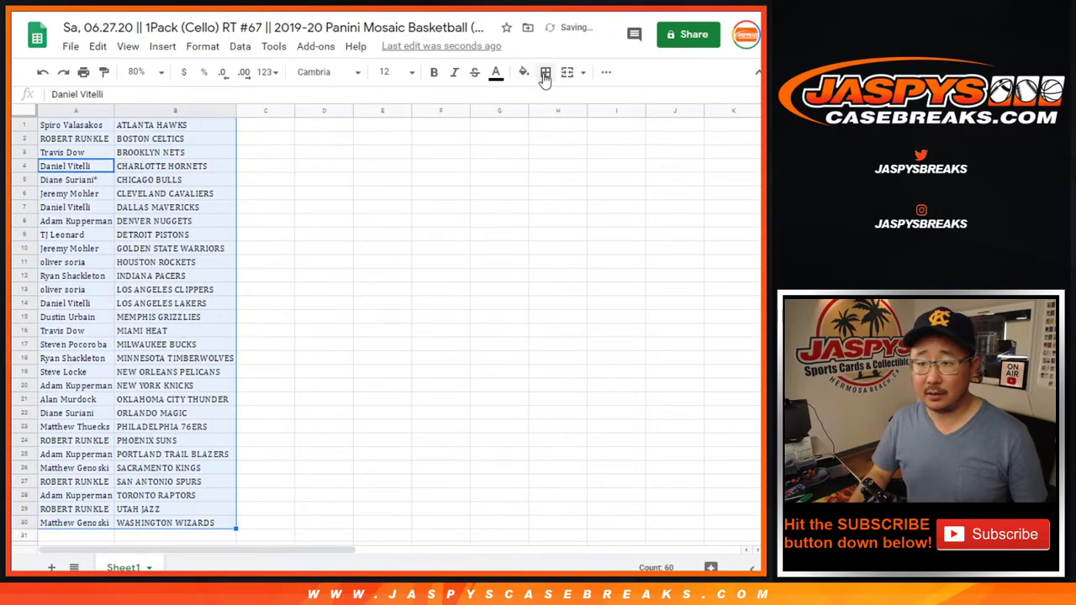
{"action": "left_click", "coordinate": [546, 72]}
{"action": "left_click", "coordinate": [551, 100]}
{"action": "left_click", "coordinate": [605, 73]}
{"action": "left_click", "coordinate": [388, 98]}
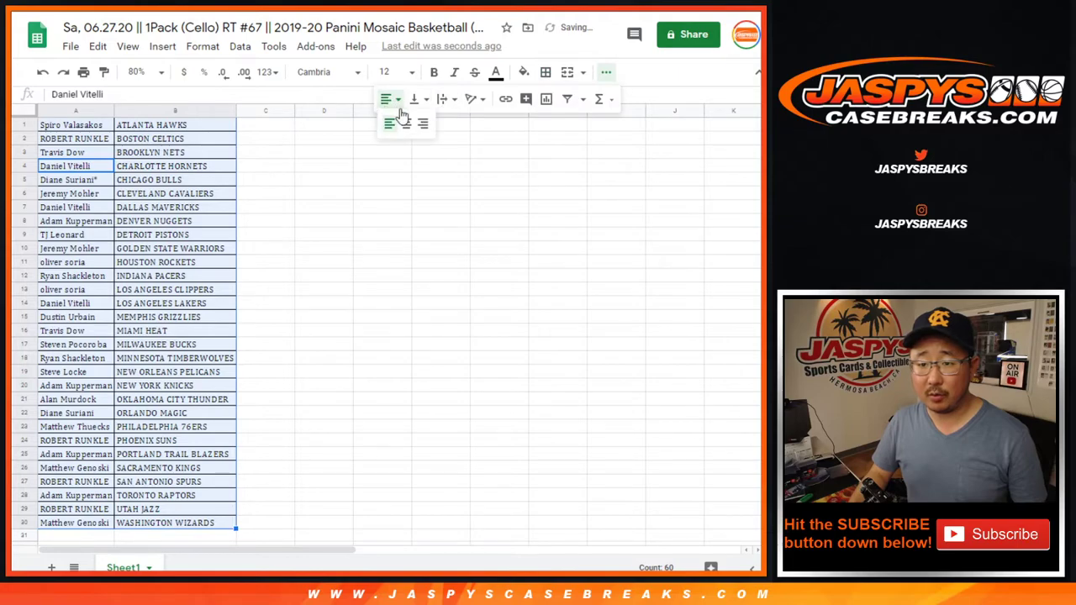
{"action": "left_click", "coordinate": [405, 123]}
Set printing to portrait with the workbook title as header, then continue.
{"action": "left_click", "coordinate": [83, 72]}
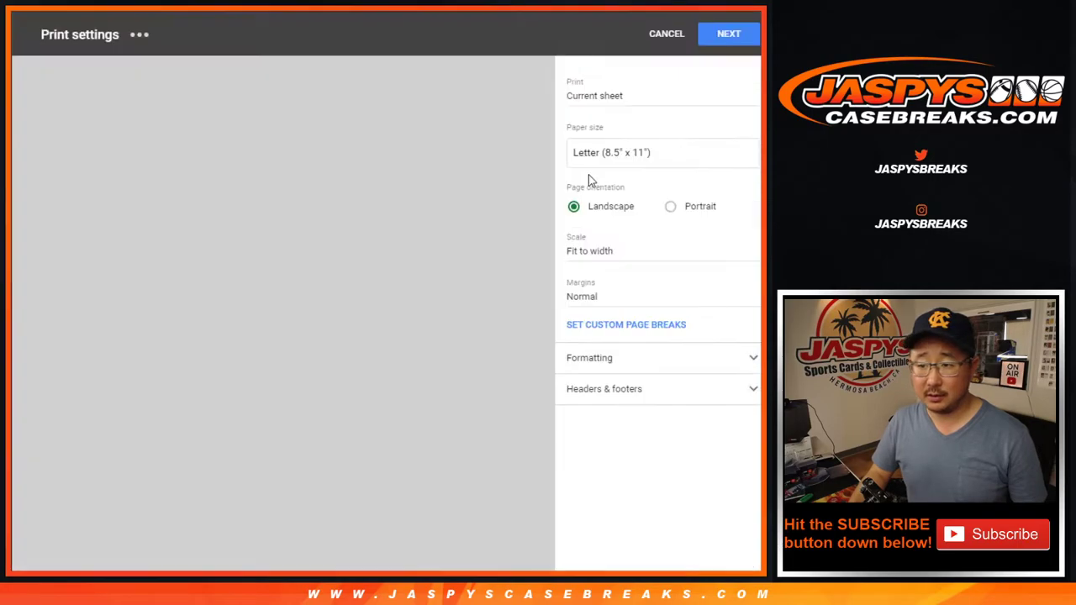
{"action": "left_click", "coordinate": [691, 208]}
{"action": "left_click", "coordinate": [663, 388]}
{"action": "left_click", "coordinate": [622, 445]}
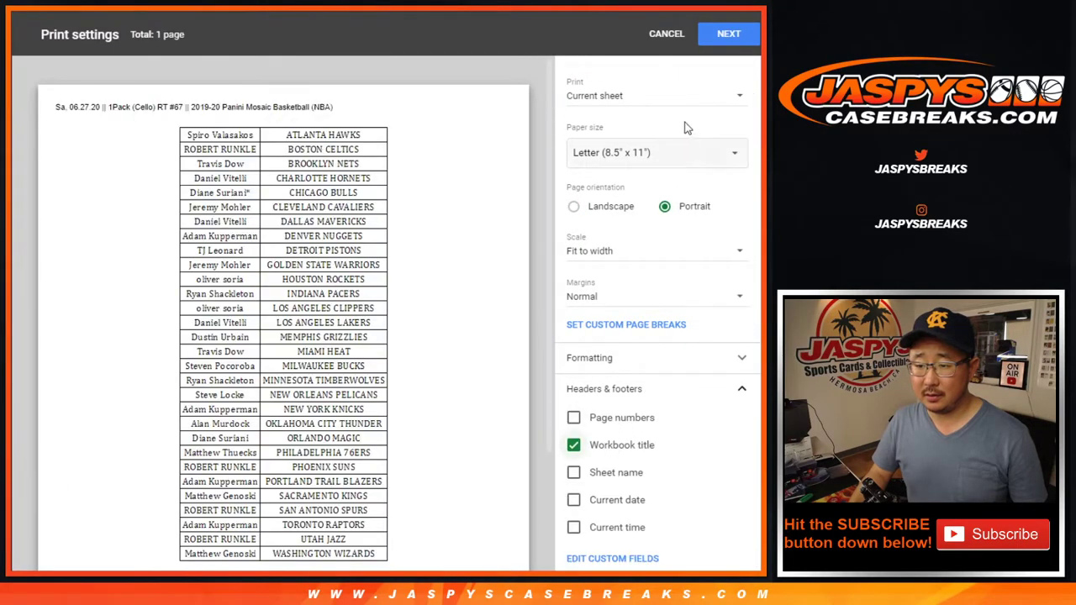
{"action": "left_click", "coordinate": [714, 34]}
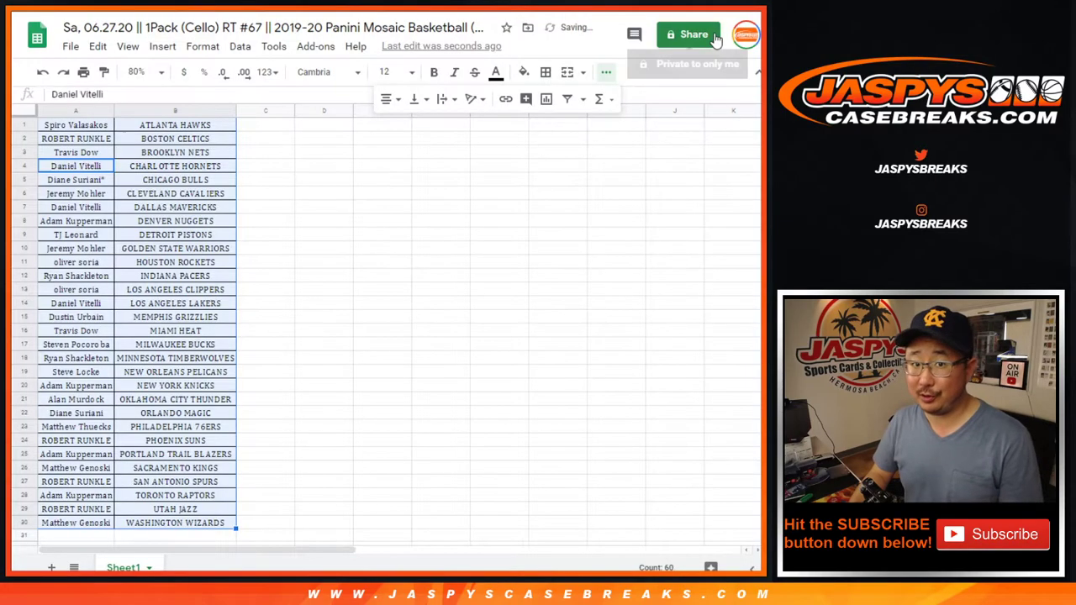
Dismiss the print dialog to return to the sorted, bordered sheet.
{"action": "key", "text": "Return"}
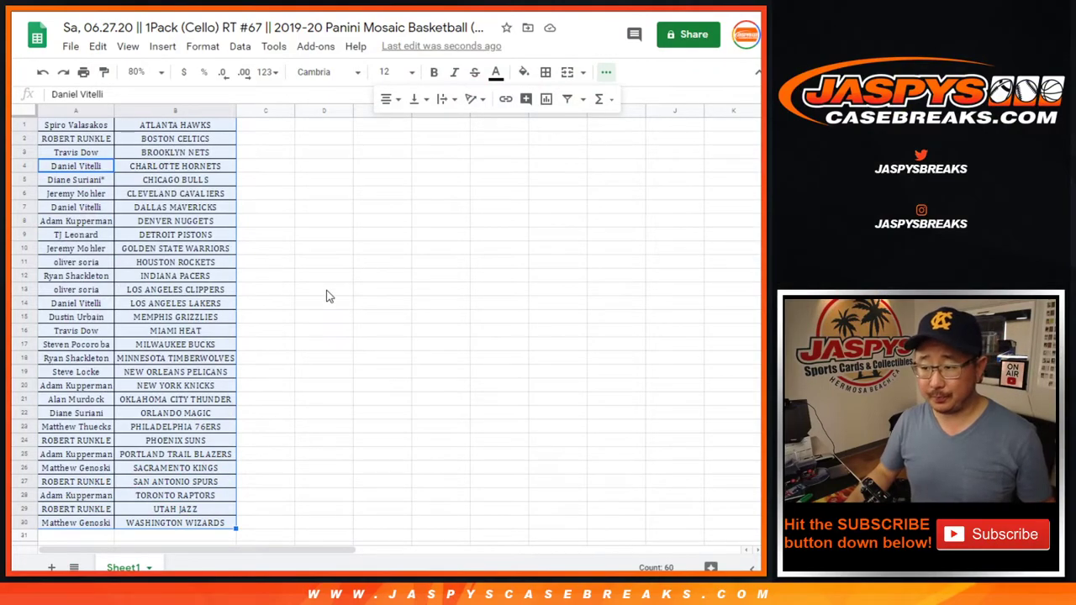
Select the sheet title text, then select the 30 buyer names in A1:A30.
{"action": "double_click", "coordinate": [316, 27]}
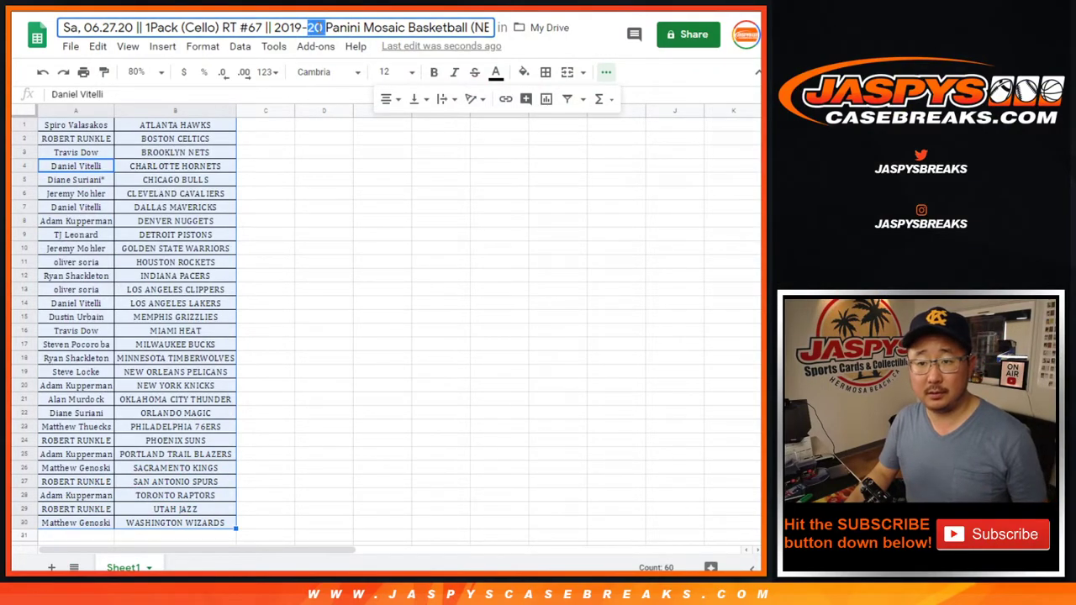
{"action": "key", "text": "ctrl+a"}
{"action": "key", "text": "Return"}
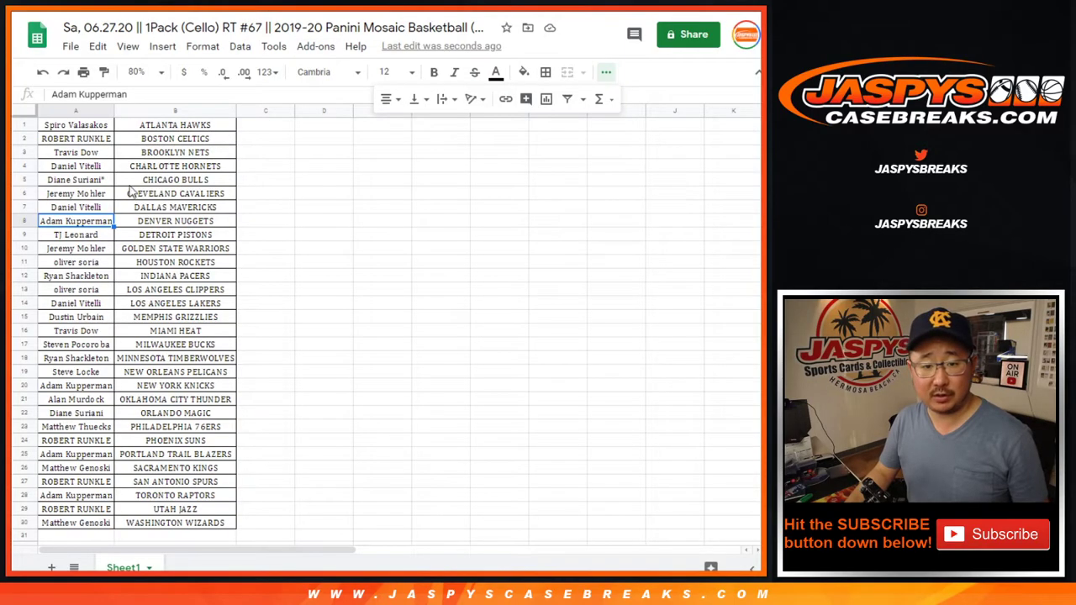
{"action": "key", "text": "ctrl+Home"}
{"action": "left_click", "coordinate": [85, 528], "text": "shift"}
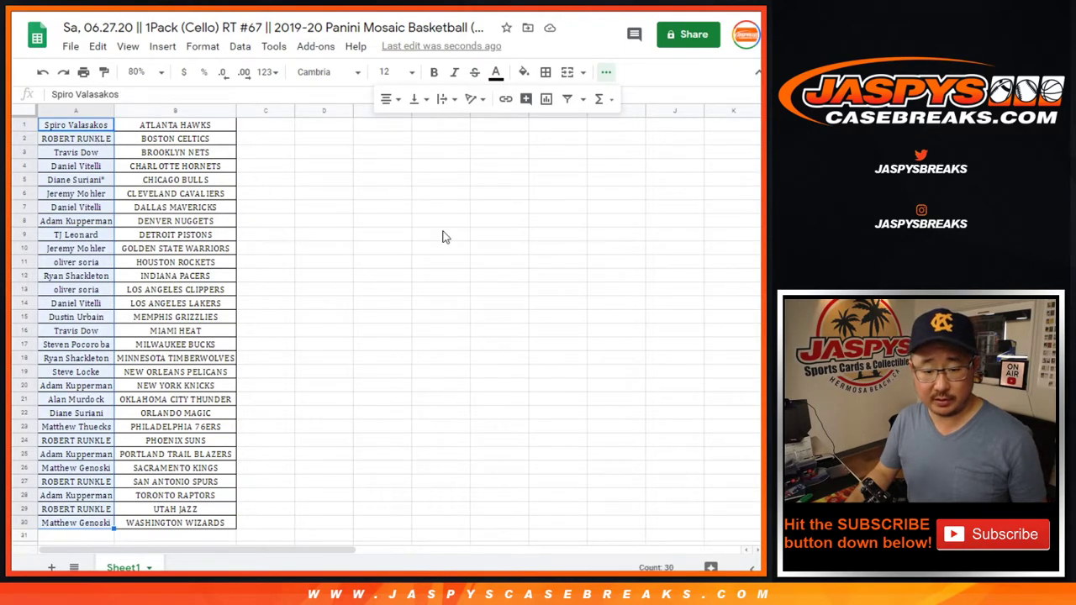
Paste the buyer names into the List Randomizer and roll two dice.
{"action": "left_click", "coordinate": [310, 358]}
{"action": "key", "text": "ctrl+v"}
{"action": "scroll", "coordinate": [317, 314], "scroll_direction": "up", "scroll_amount": 7}
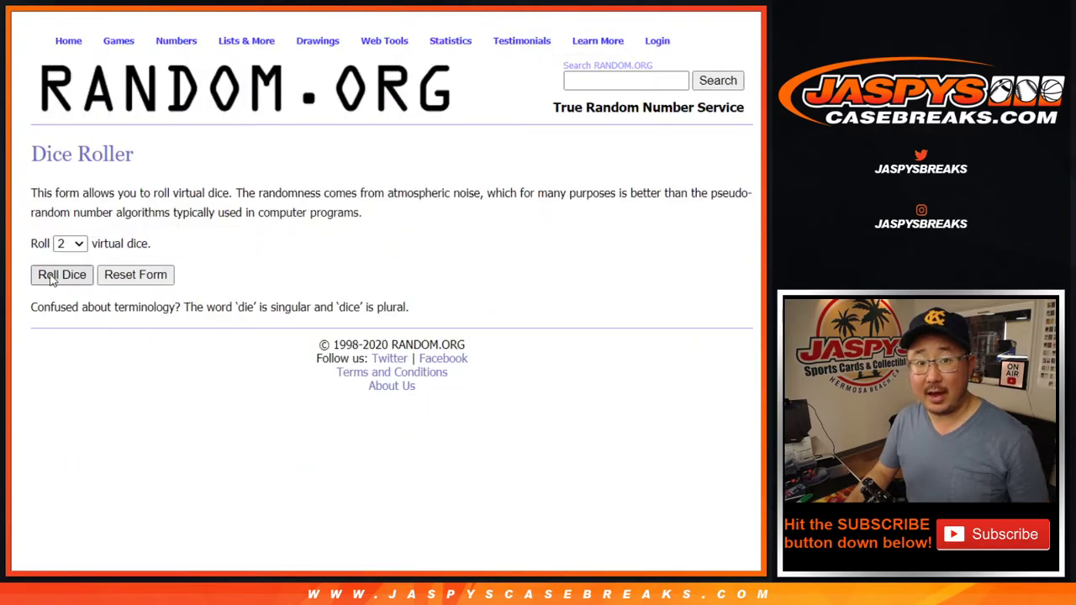
{"action": "left_click", "coordinate": [52, 278]}
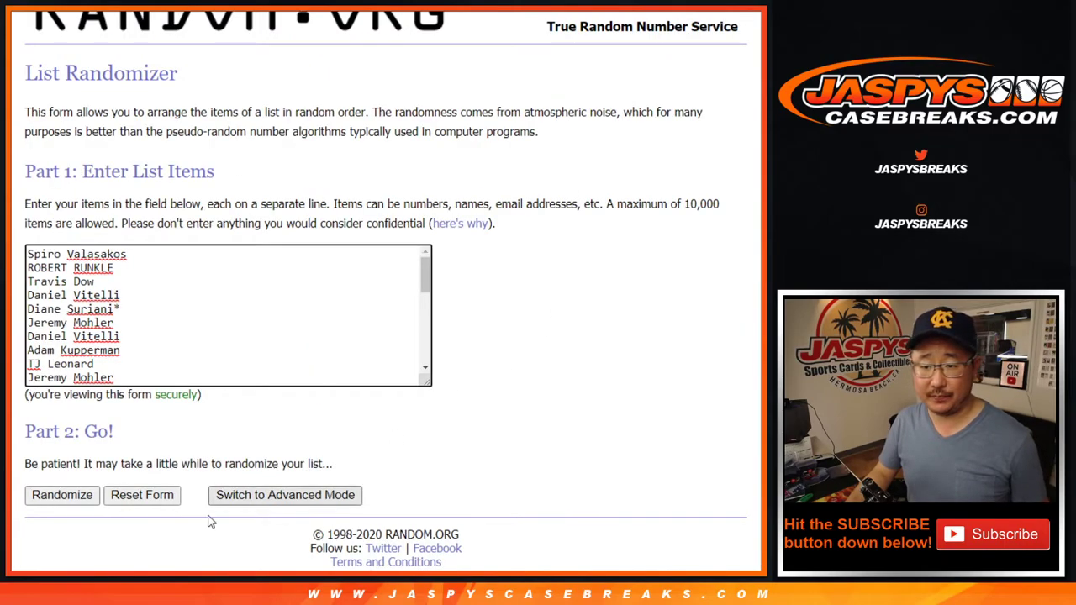
Randomize the 30 buyer names nine times.
{"action": "left_click", "coordinate": [42, 498]}
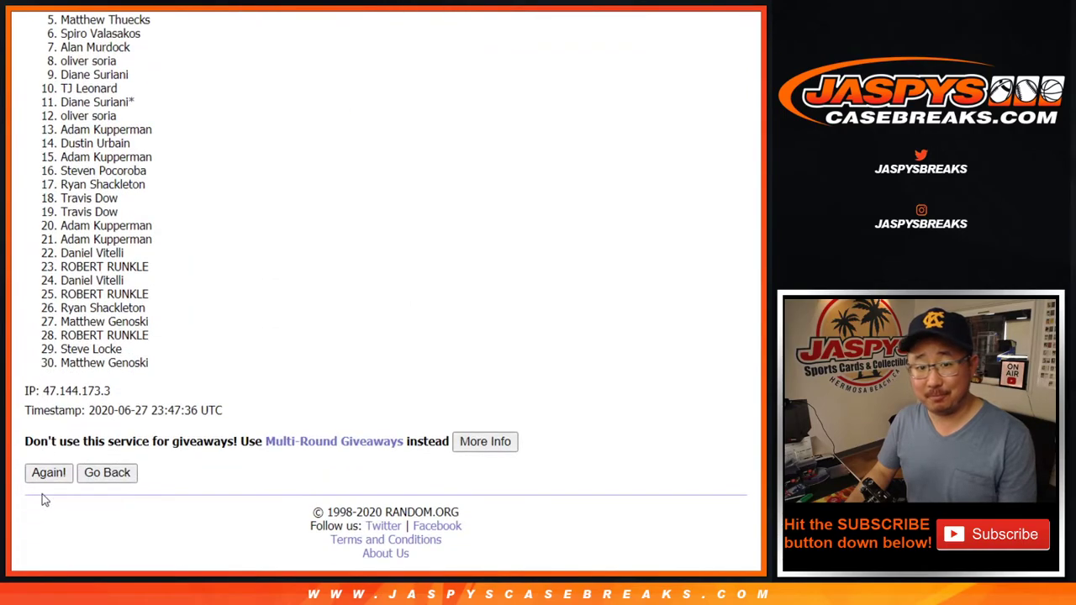
{"action": "left_click", "coordinate": [42, 474]}
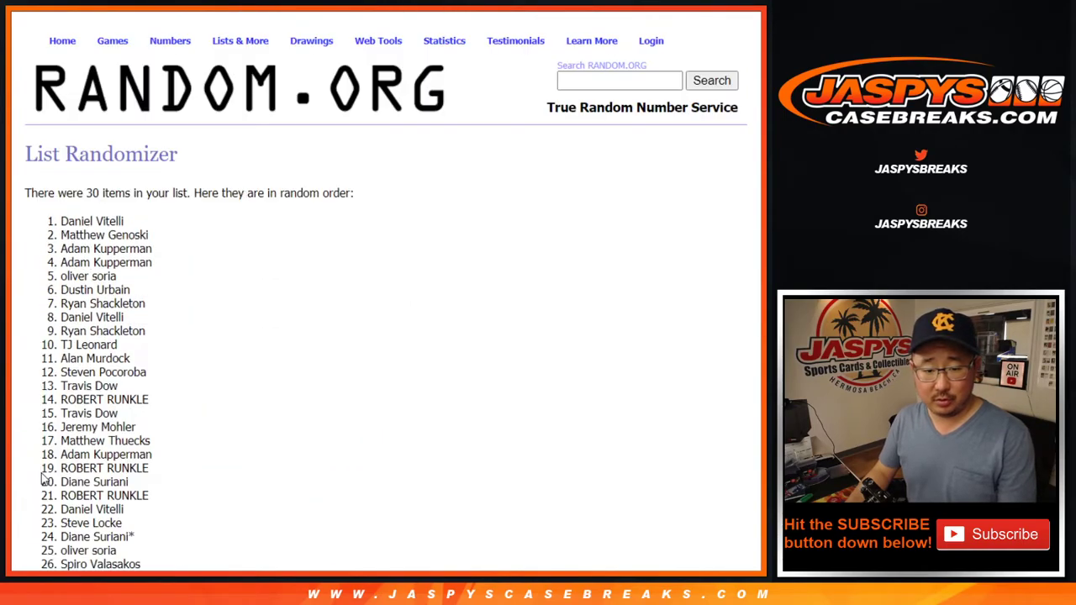
{"action": "scroll", "coordinate": [42, 476], "scroll_direction": "down", "scroll_amount": 5}
{"action": "left_click", "coordinate": [42, 474]}
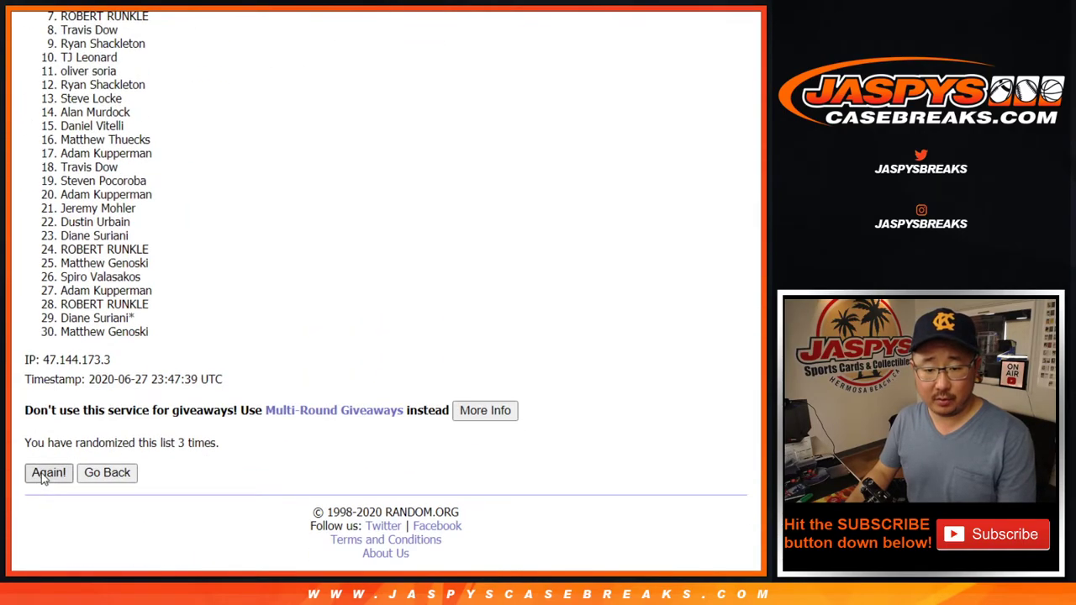
{"action": "left_click", "coordinate": [42, 474]}
{"action": "left_click", "coordinate": [42, 474]}
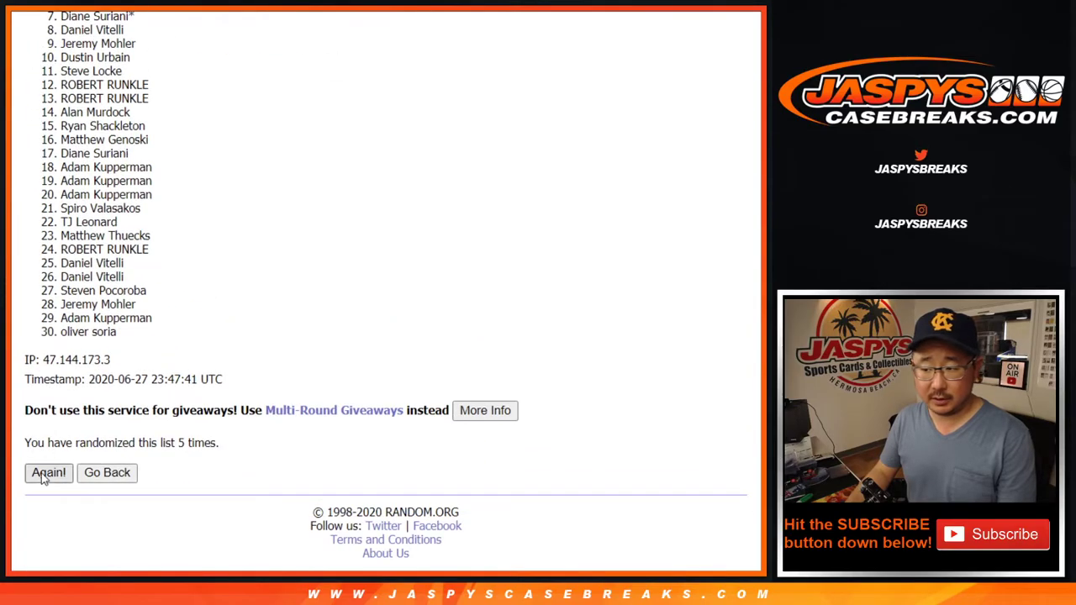
{"action": "left_click", "coordinate": [42, 474]}
{"action": "left_click", "coordinate": [42, 474]}
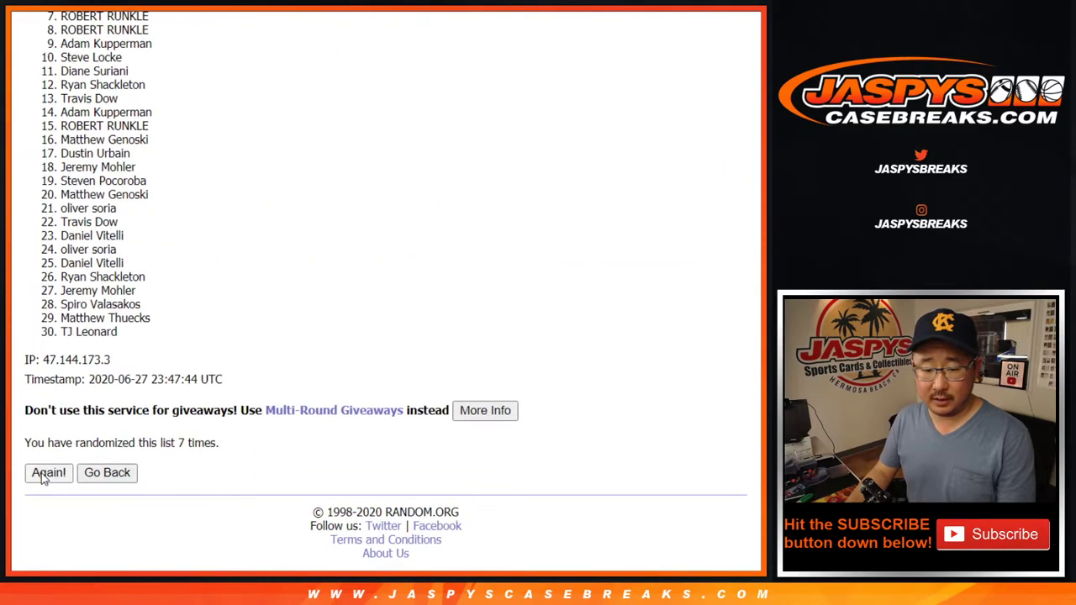
{"action": "left_click", "coordinate": [42, 474]}
{"action": "left_click", "coordinate": [48, 472]}
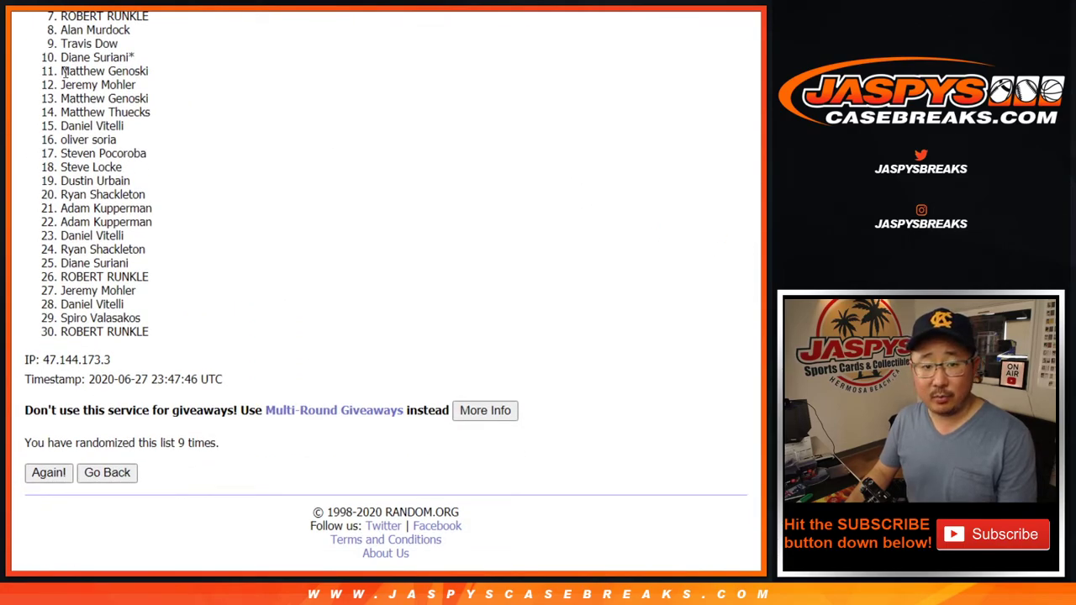
Highlight names 11–30, clear that, then highlight the top ten names as winners.
{"action": "mouse_move", "coordinate": [64, 73]}
{"action": "left_mouse_down"}
{"action": "mouse_move", "coordinate": [194, 300]}
{"action": "mouse_move", "coordinate": [196, 330]}
{"action": "left_mouse_up"}
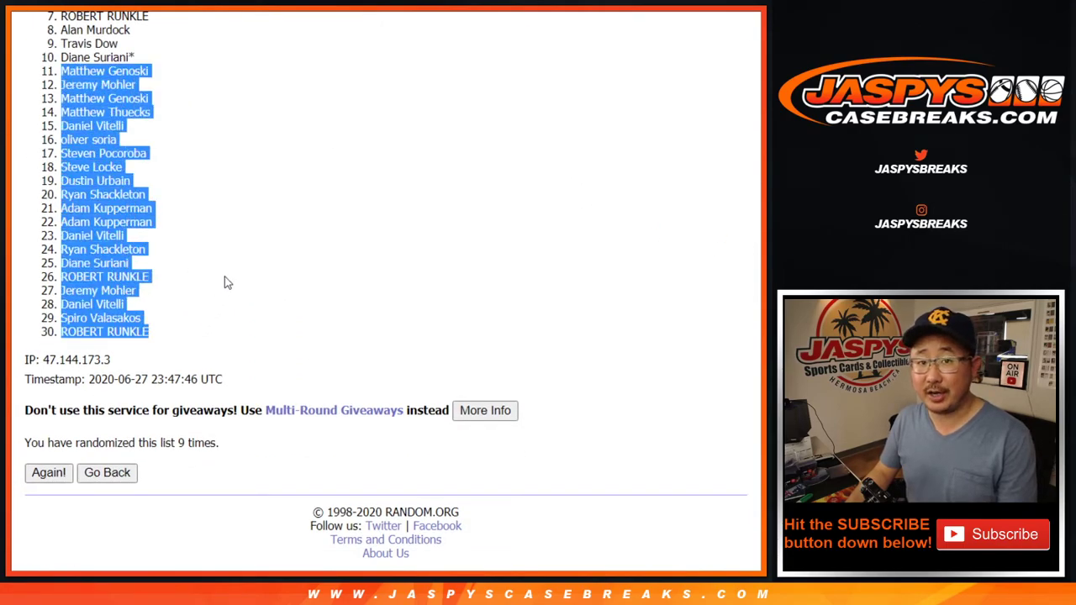
{"action": "left_click", "coordinate": [169, 94]}
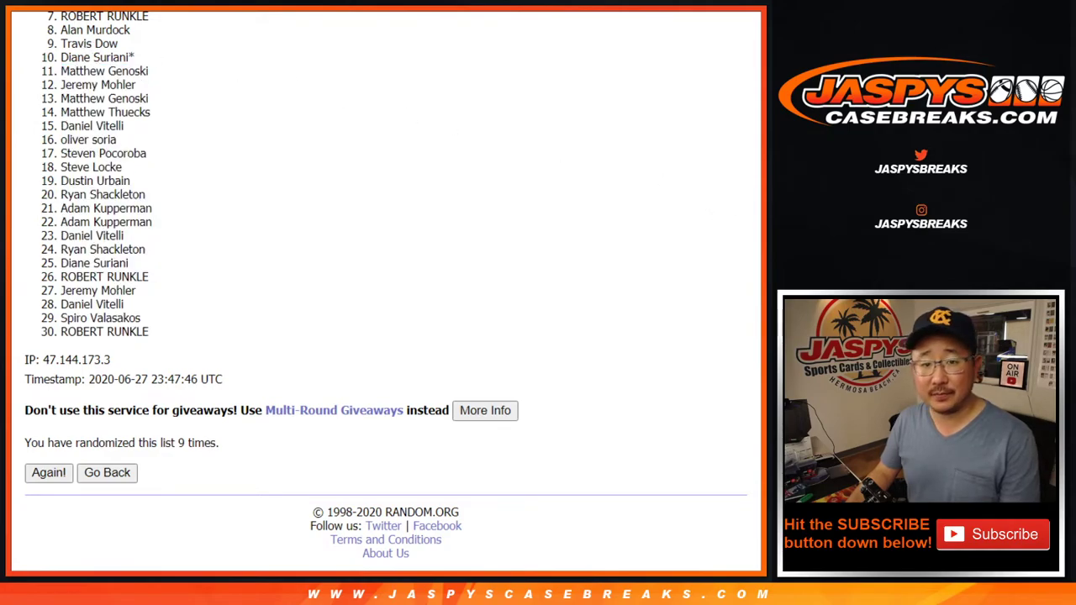
{"action": "scroll", "coordinate": [386, 289], "scroll_direction": "up", "scroll_amount": 1}
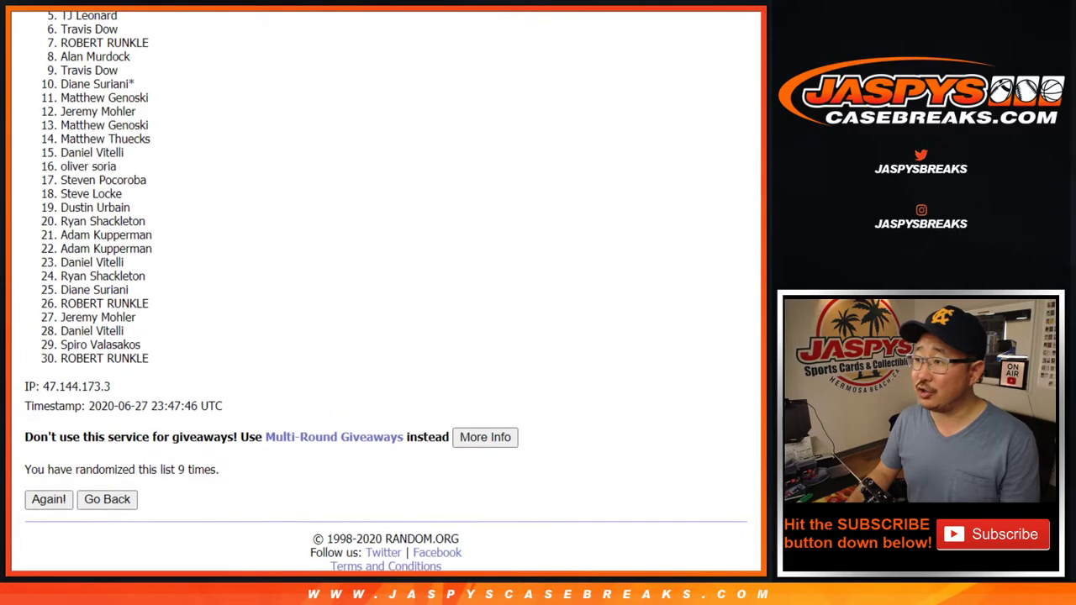
{"action": "scroll", "coordinate": [386, 291], "scroll_direction": "up", "scroll_amount": 1}
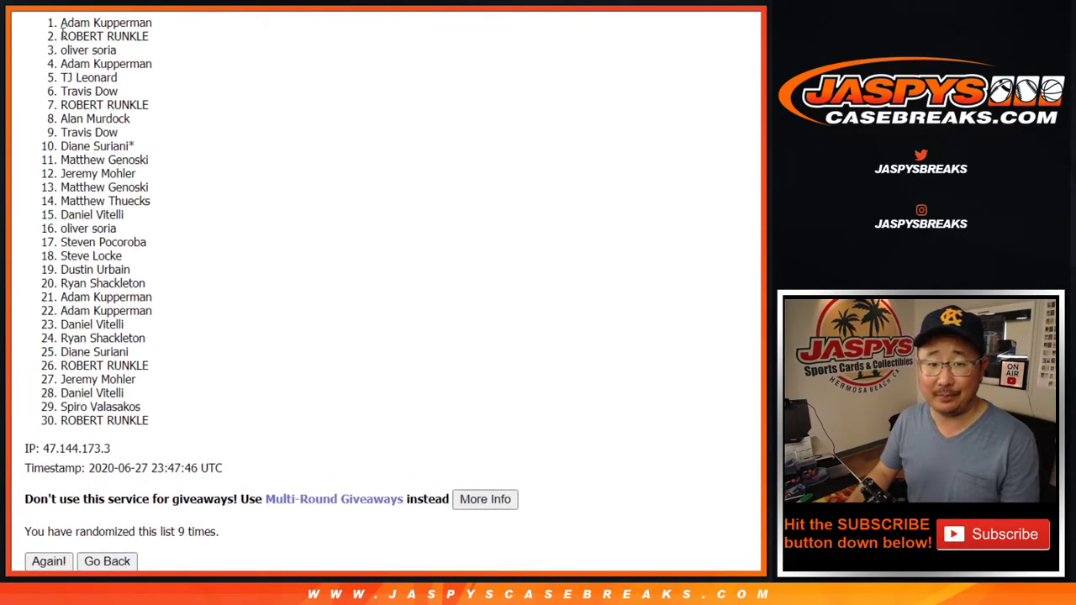
{"action": "left_click_drag", "start_coordinate": [62, 23], "coordinate": [149, 153]}
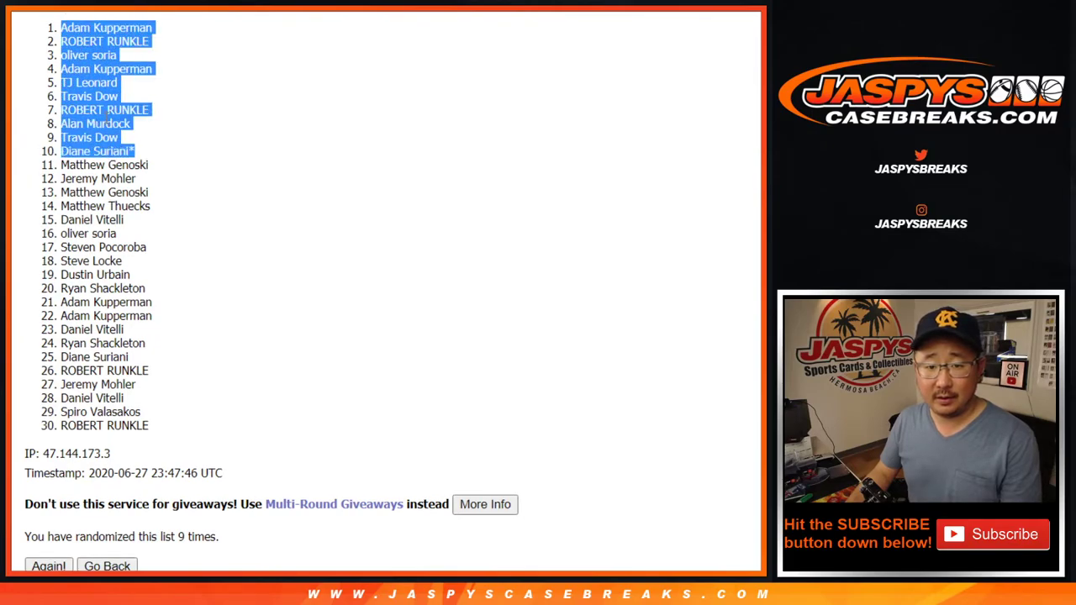